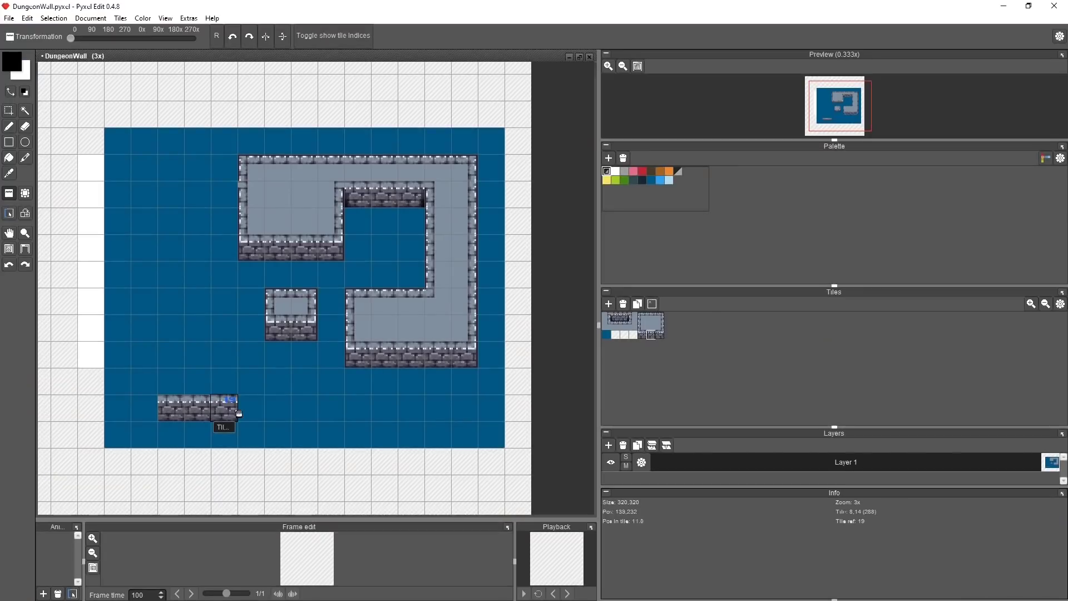
Step: Extend the DungeonWall stone wall row rightward along the bottom of the blue area in Pyxel Edit
left_click_drag(225, 417, 466, 417)
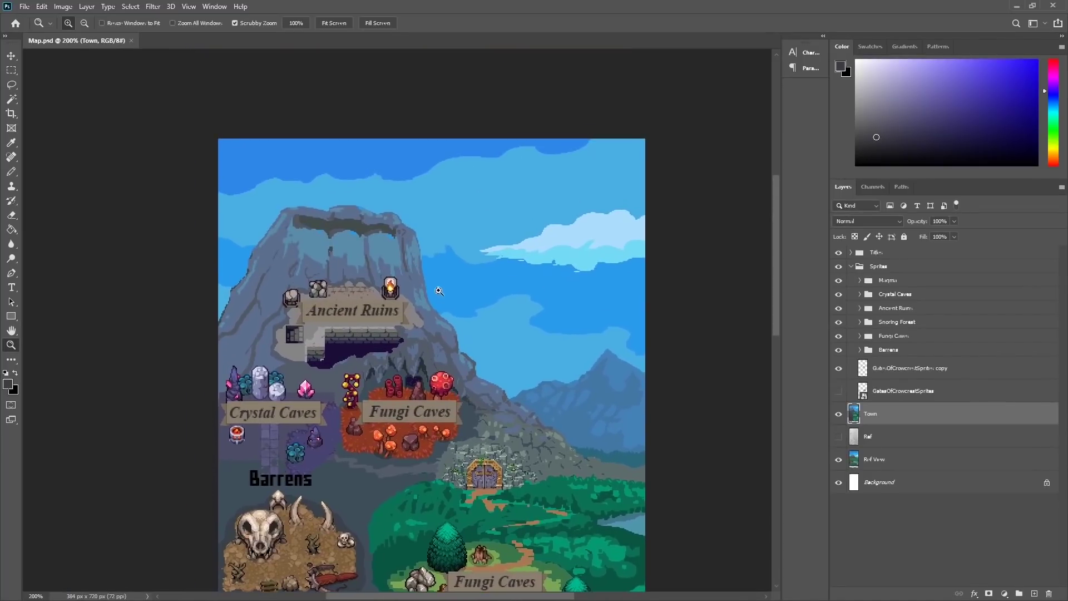
Step: Zoom in on the town map in Photoshop
left_click(439, 291)
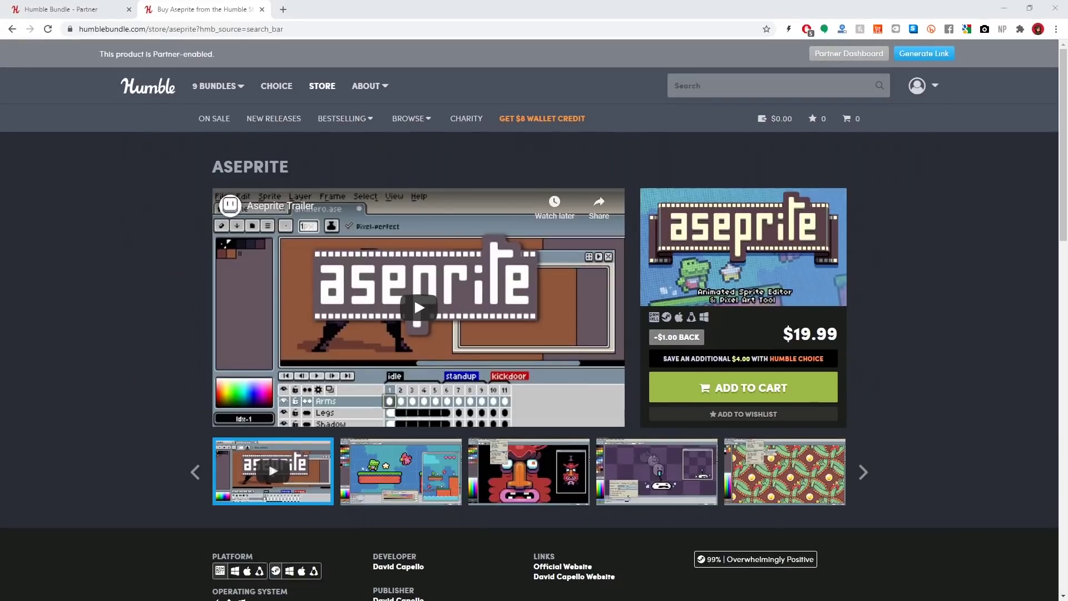
Step: Look at the Humble Bundle partner Sales Dashboard showing $6.07 revenue
left_click(117, 14)
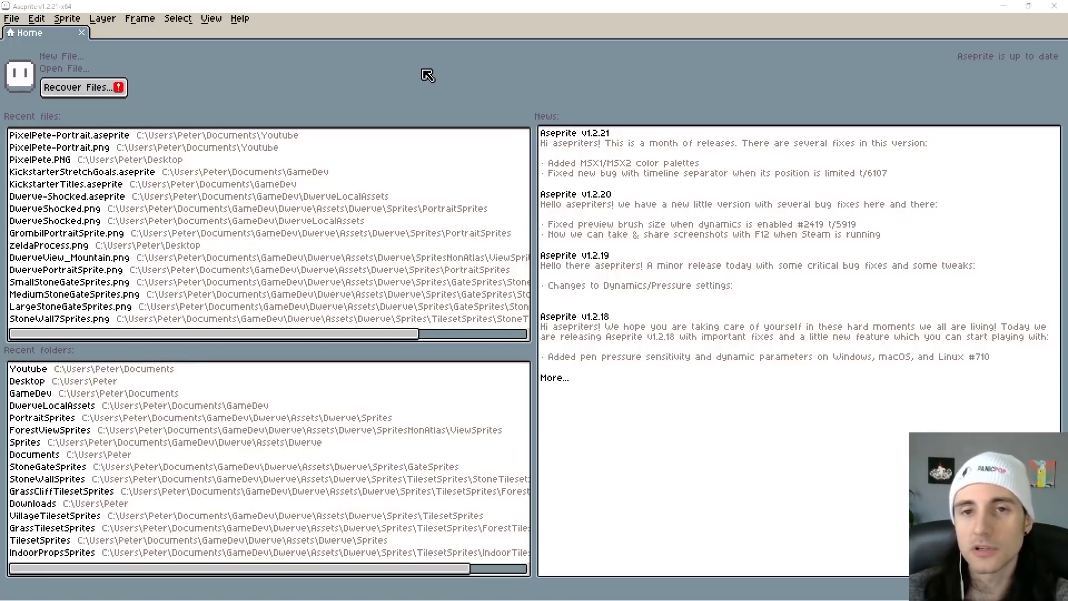
Step: Create a new 420×320 RGBA sprite, Sprite-0001, with a white background
key("ctrl+n")
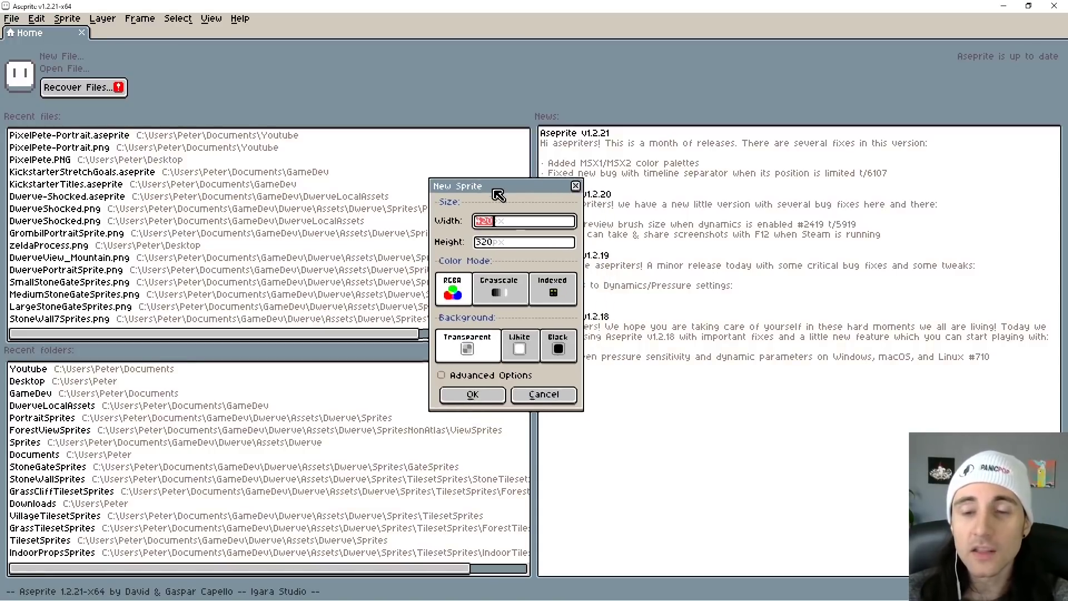
left_click_drag(554, 261, 647, 262)
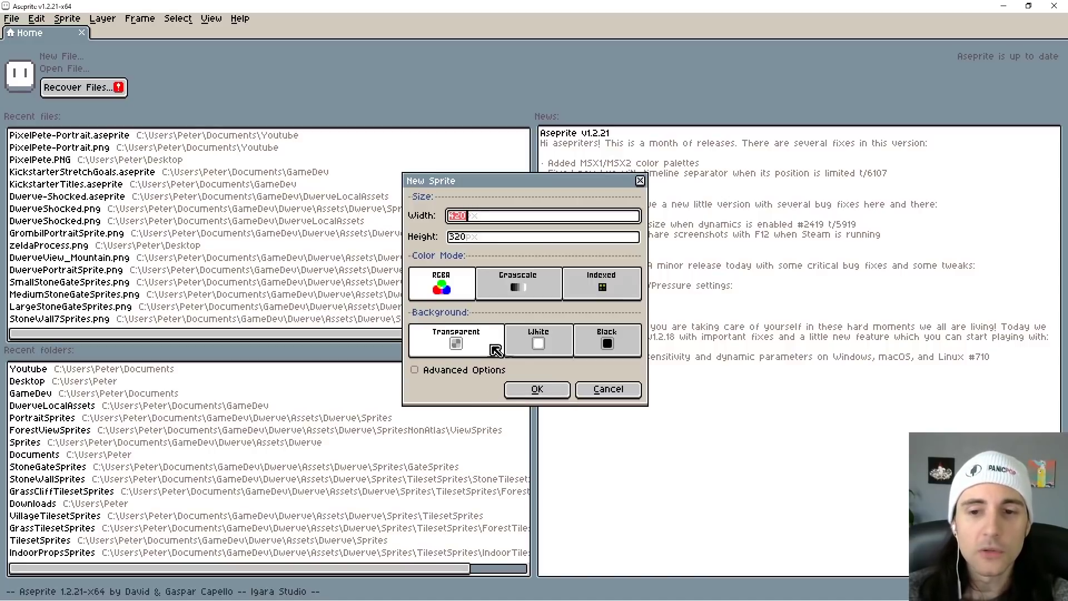
left_click(542, 345)
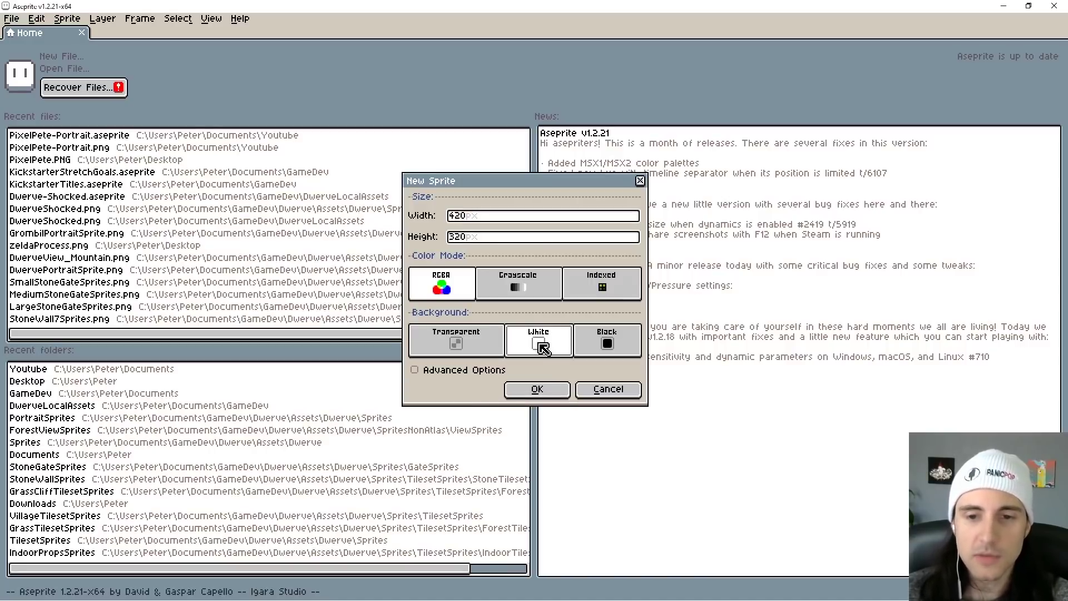
left_click(545, 393)
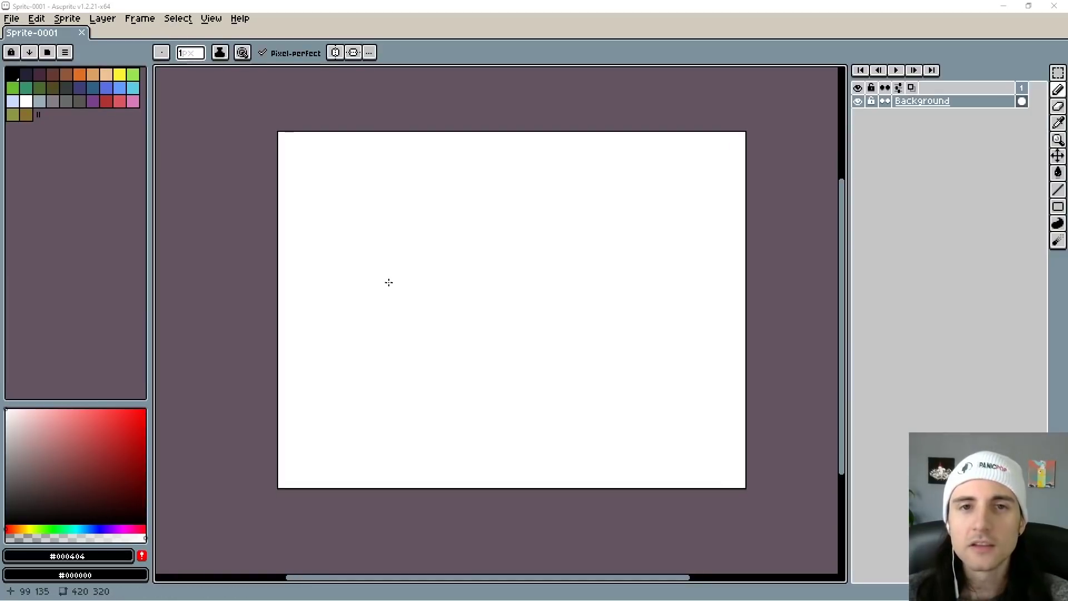
Step: Use Sprite > Canvas Size to drag the canvas edges inward until it measures 226×178
left_click(67, 19)
left_click(105, 96)
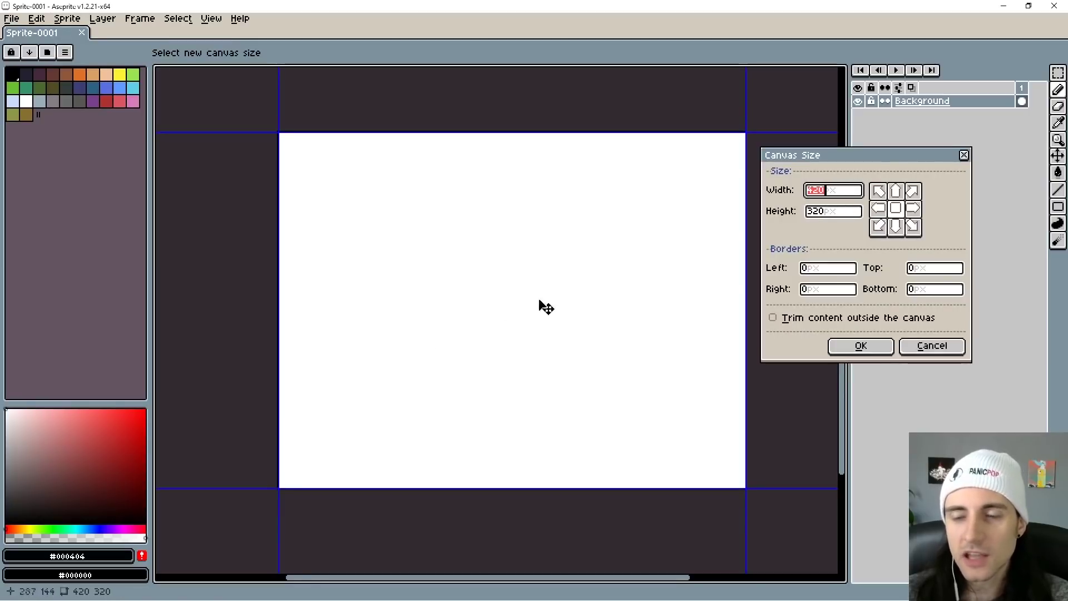
left_click_drag(278, 306, 225, 305)
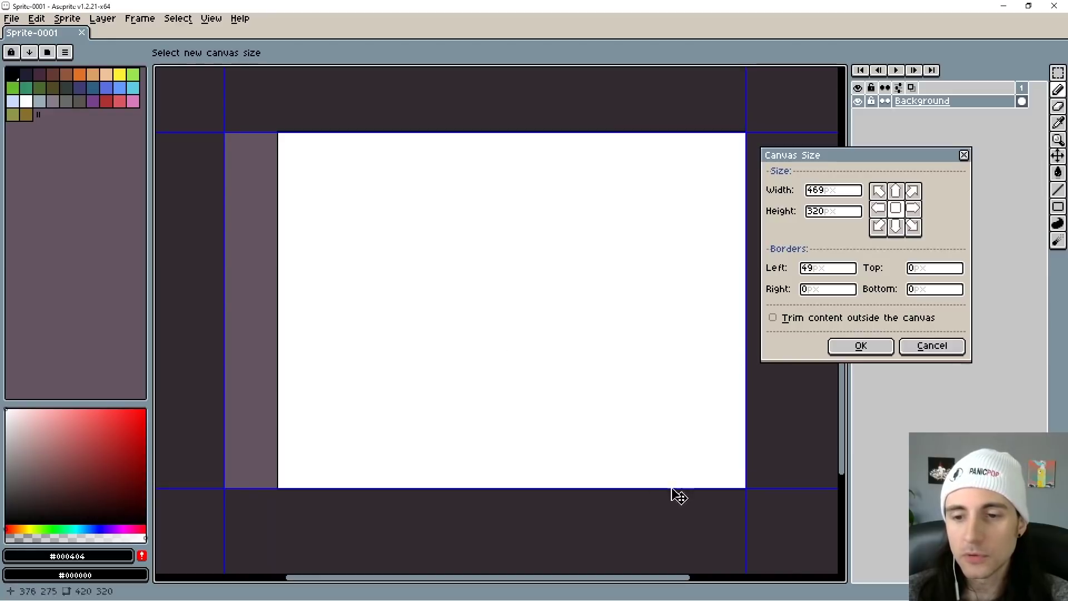
left_click_drag(615, 489, 616, 415)
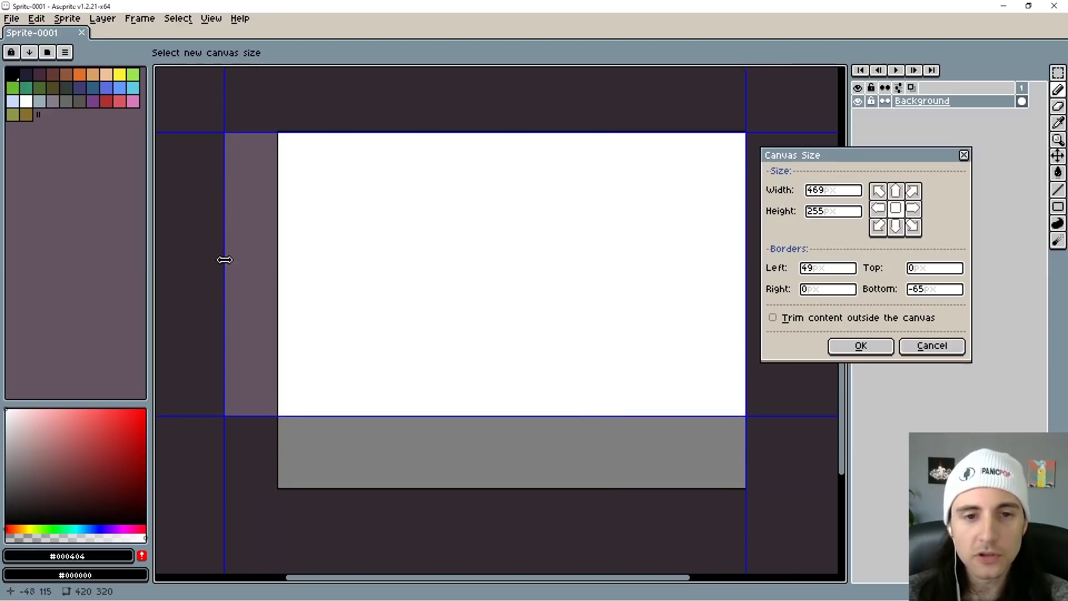
left_click_drag(222, 260, 395, 257)
left_click_drag(495, 134, 495, 218)
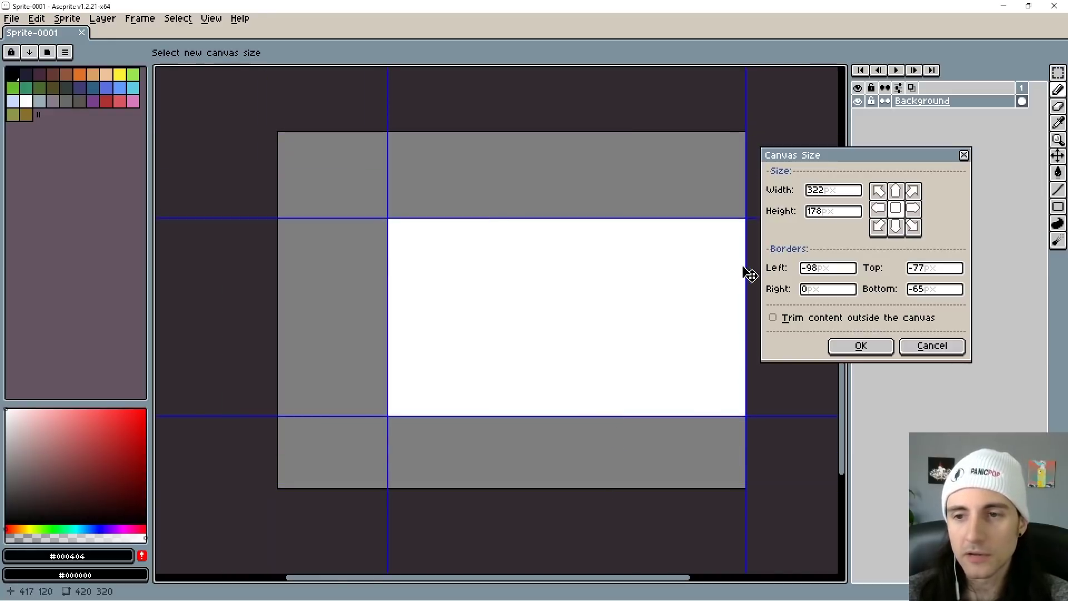
left_click_drag(746, 269, 639, 269)
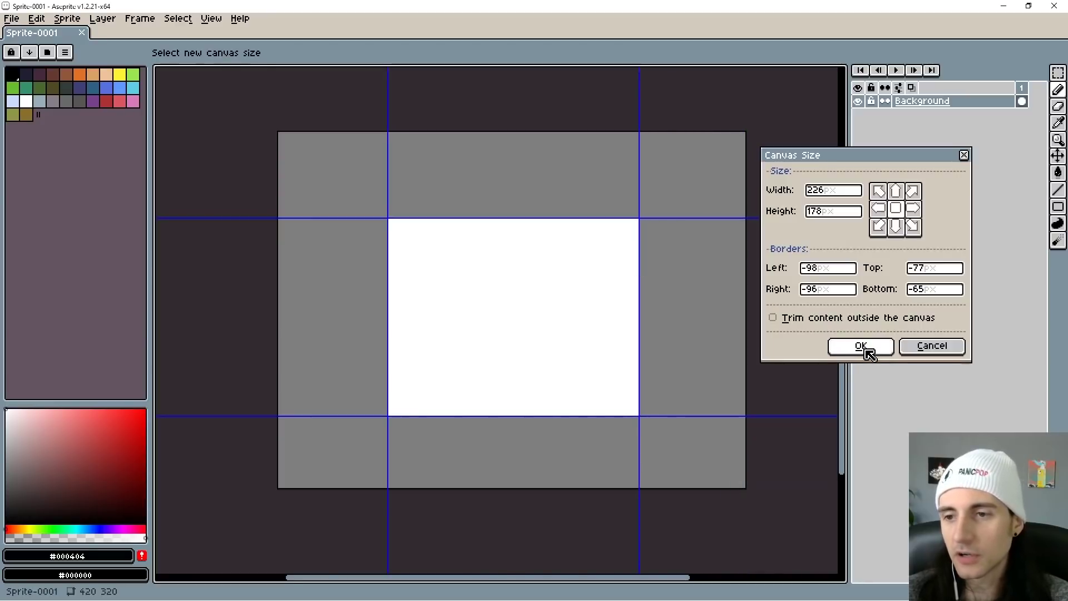
left_click(867, 352)
Step: Widen the palette column and make the colour picker beneath it taller
scroll(545, 306, "up", 3)
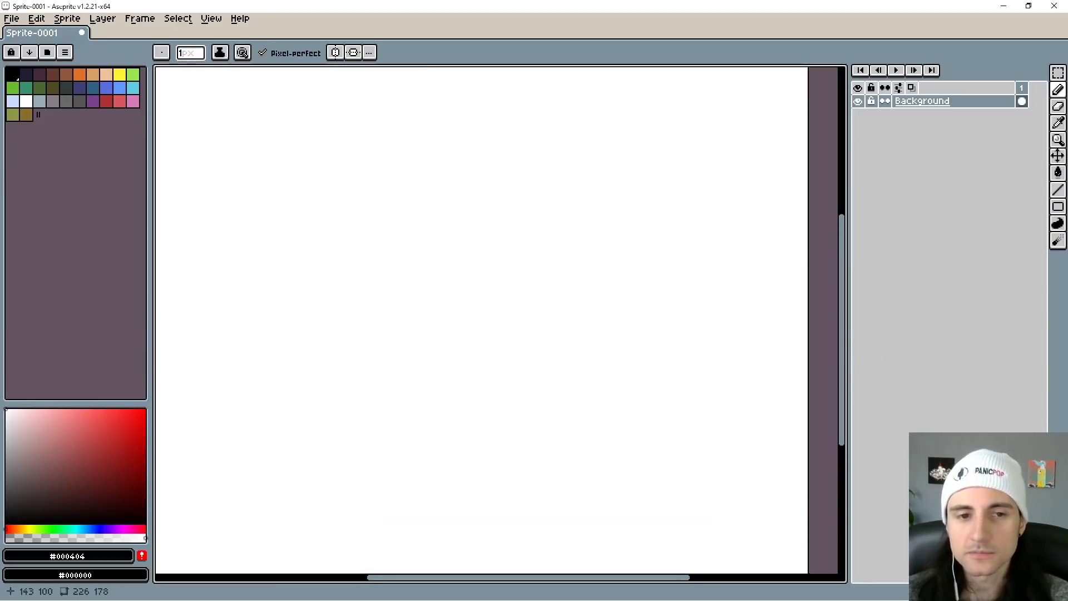
scroll(533, 323, "down", 2)
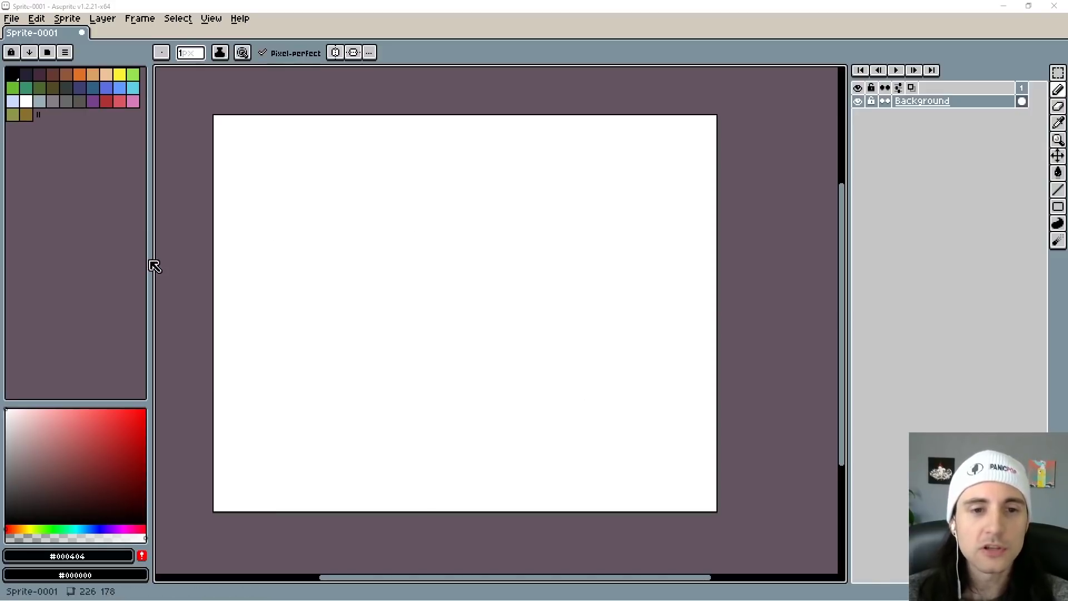
left_click_drag(150, 258, 92, 397)
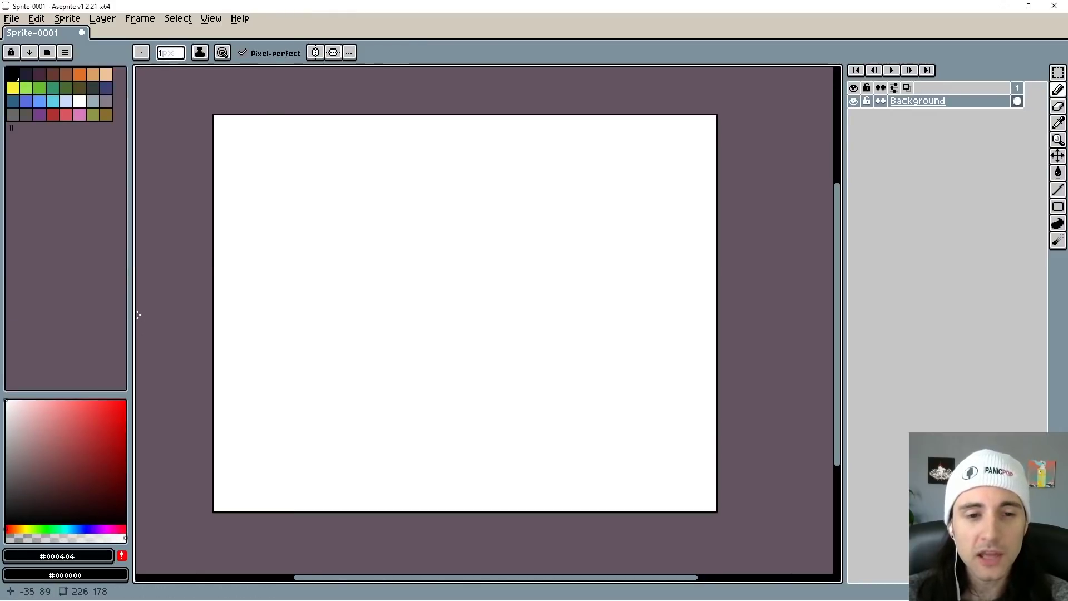
left_click_drag(130, 313, 160, 312)
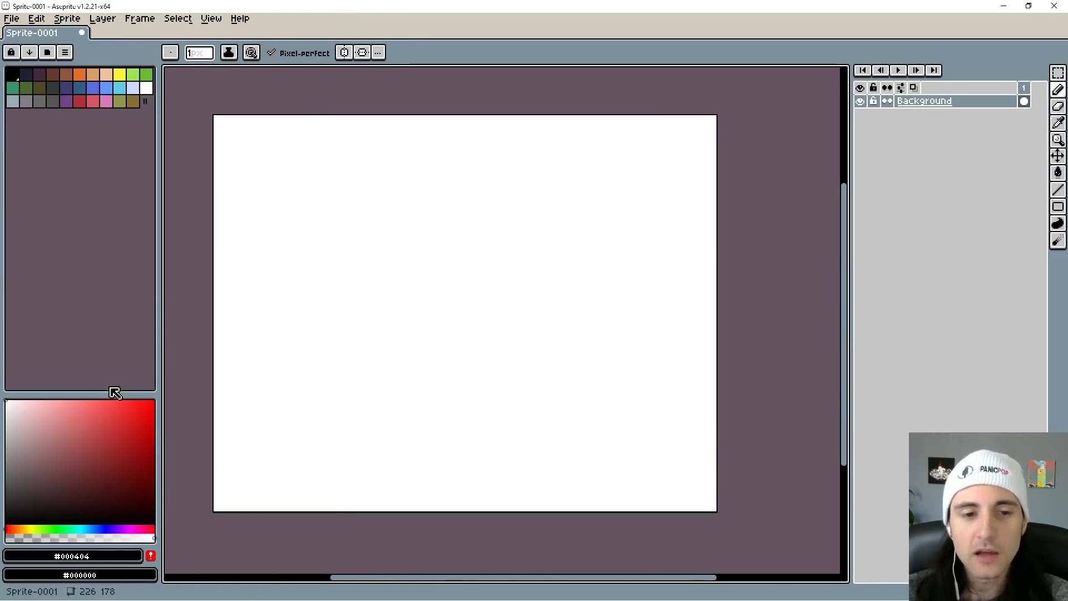
left_click_drag(98, 395, 98, 340)
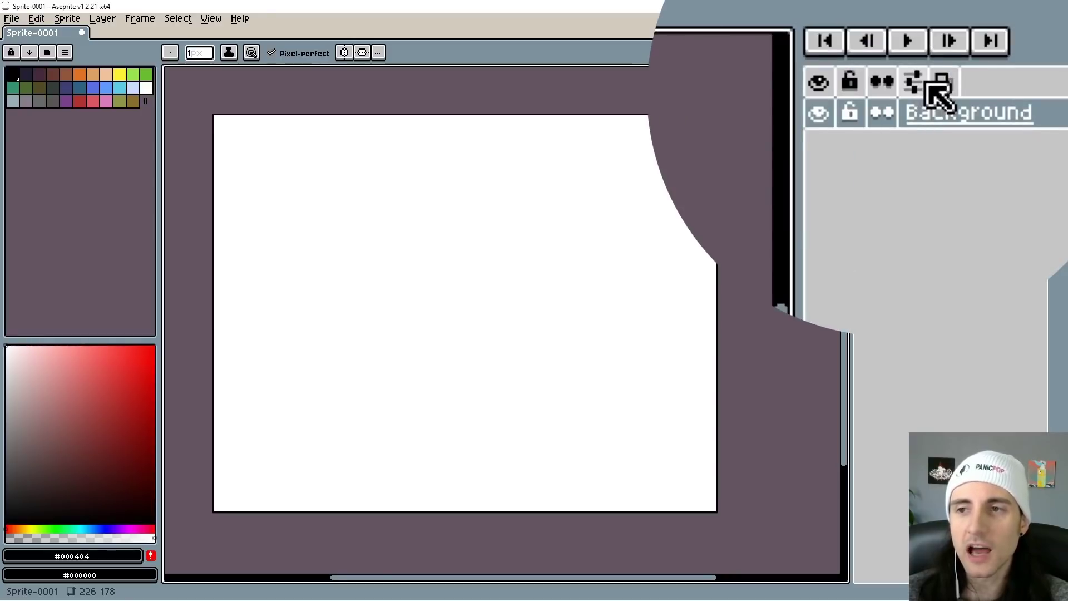
Step: Try the timeline on the left and bottom, finally docking it right of the canvas
left_click(939, 85)
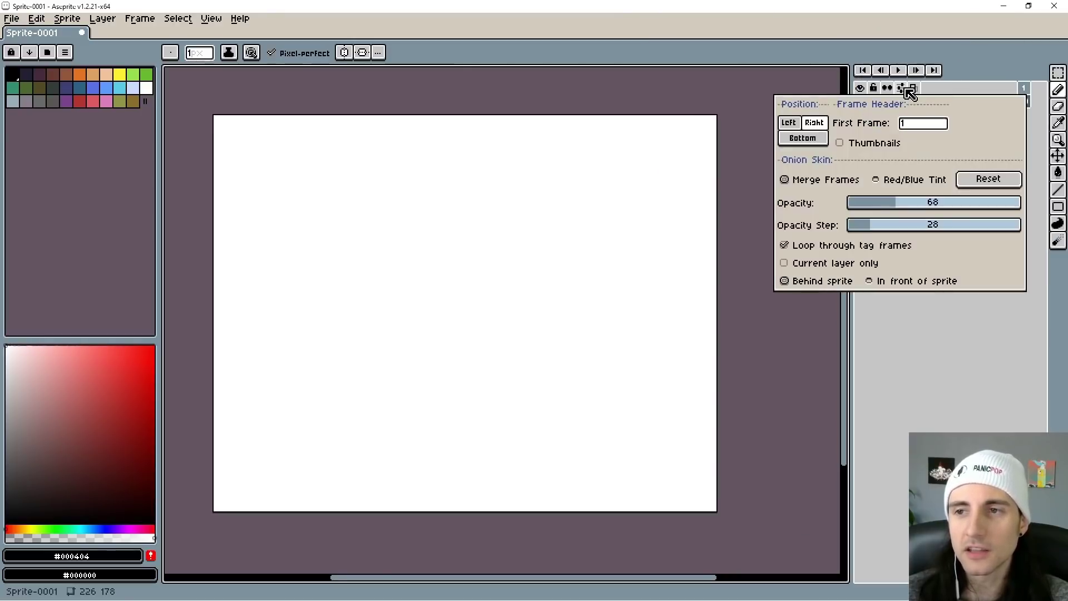
left_click(791, 123)
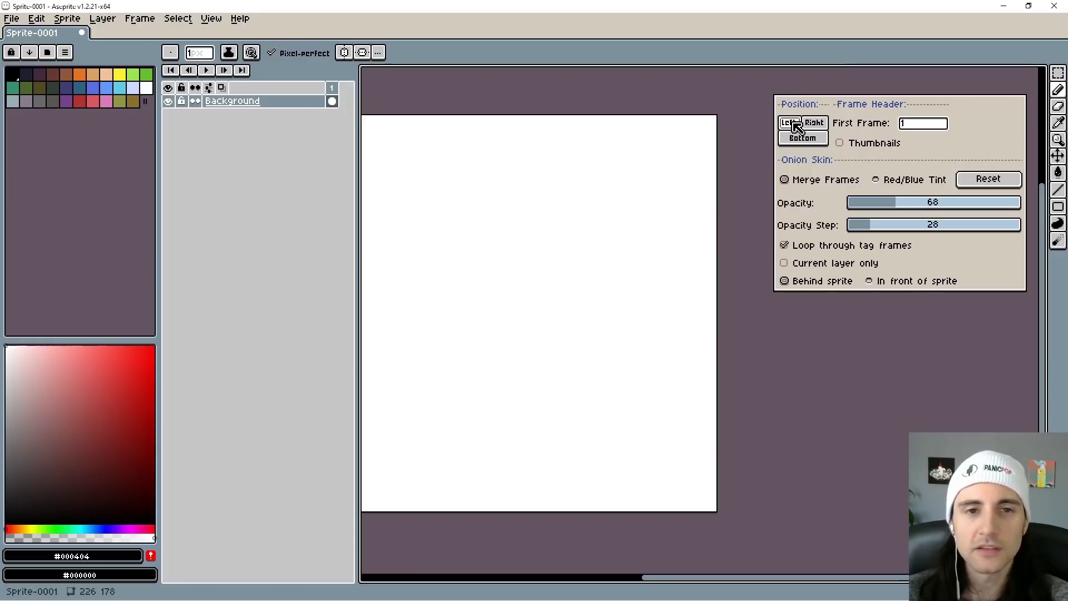
left_click(811, 139)
left_click(815, 123)
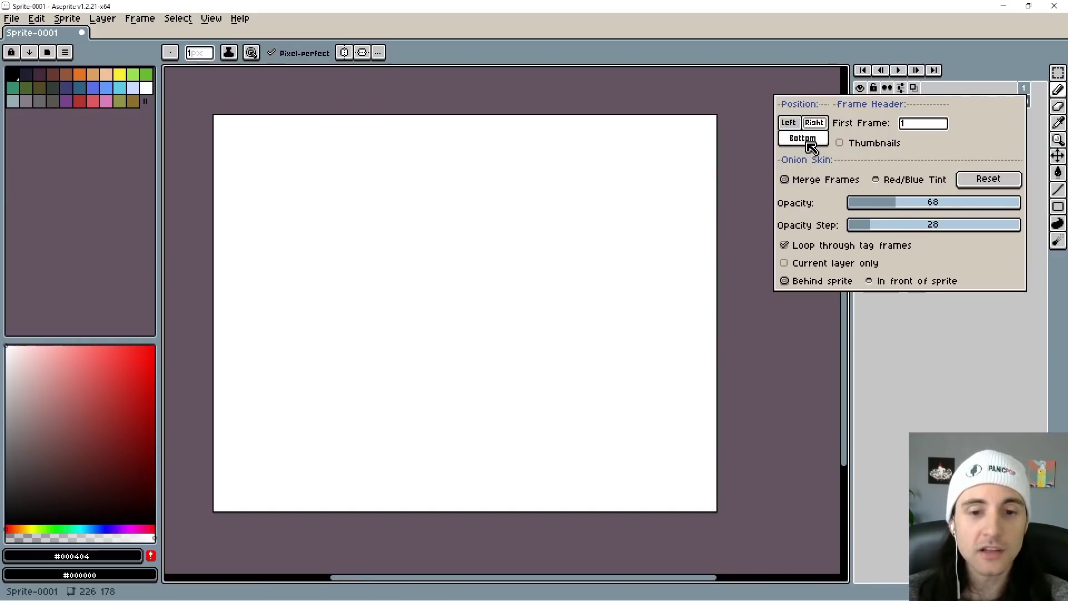
left_click(811, 144)
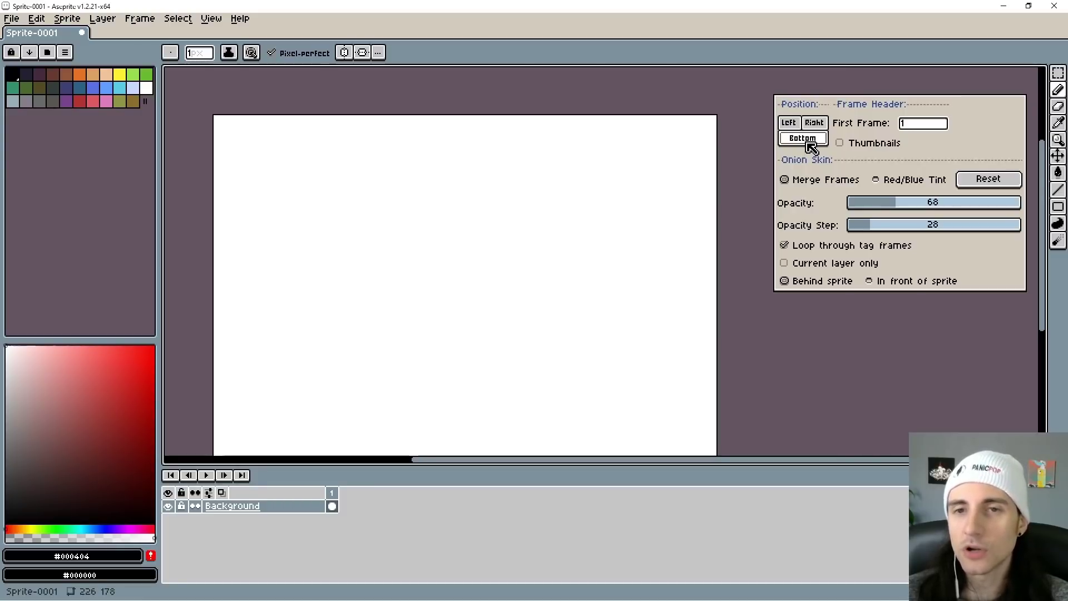
left_click(815, 123)
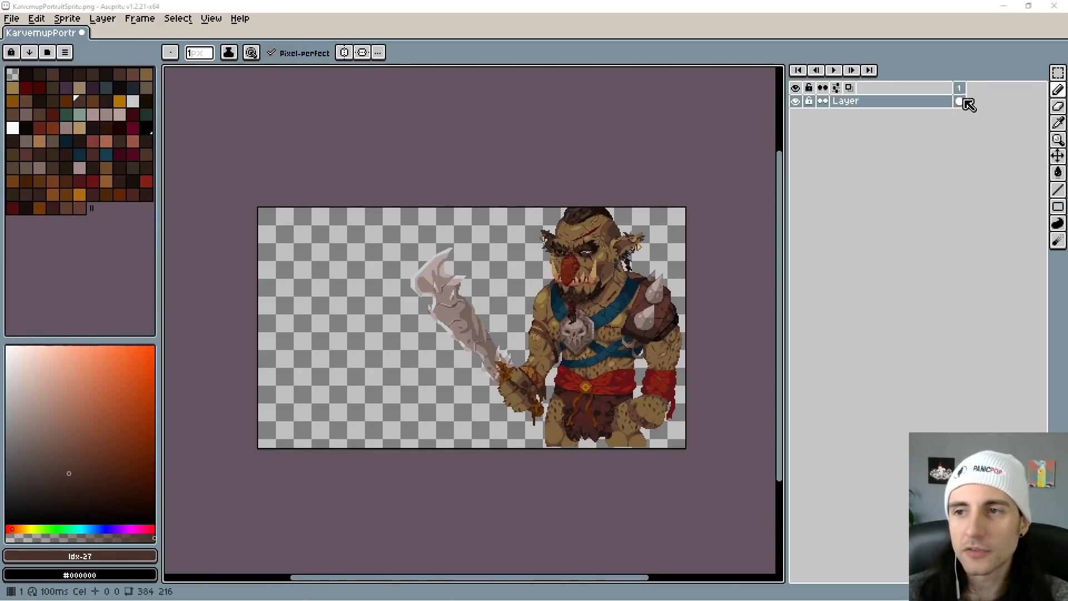
Step: Add a second frame to KarvemupPortraitSprite.png and select it
right_click(967, 94)
left_click(968, 112)
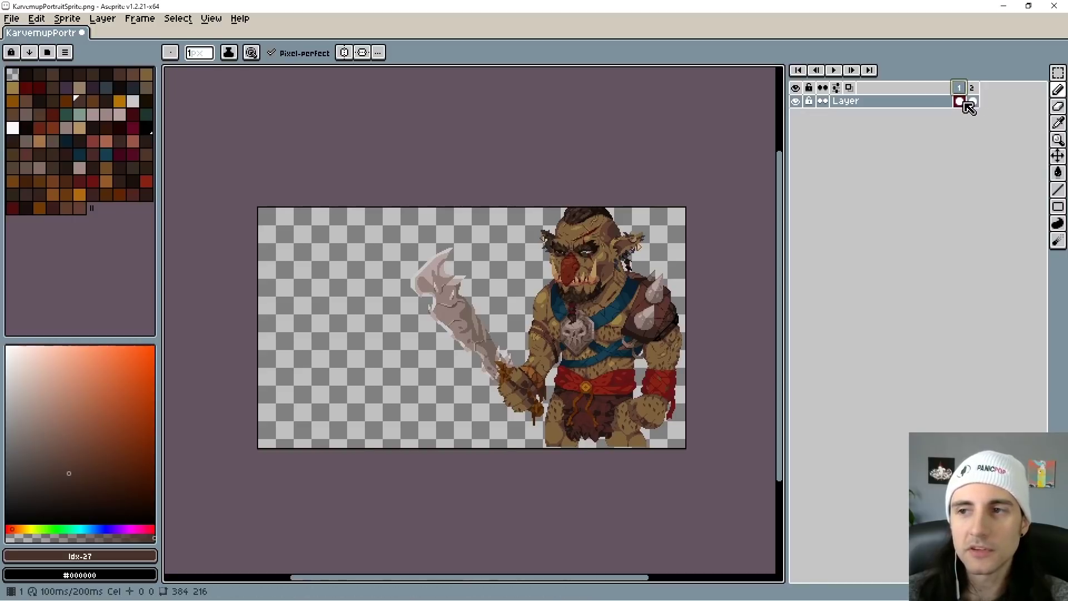
left_click(974, 103)
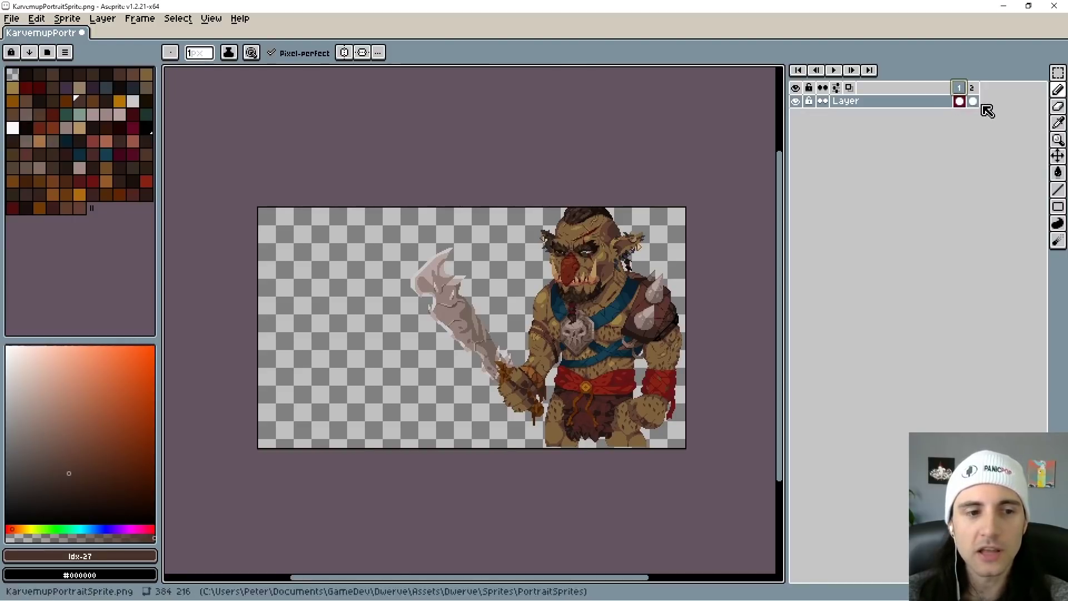
Step: Turn on timeline frame thumbnails at size 4 and adjust the timeline area
left_click(840, 89)
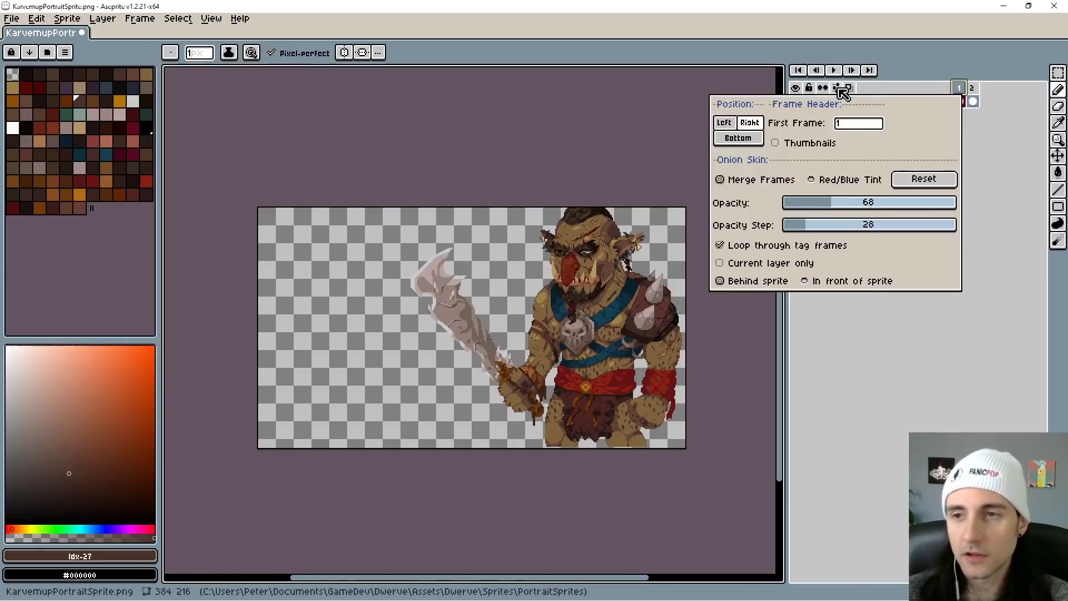
left_click(776, 143)
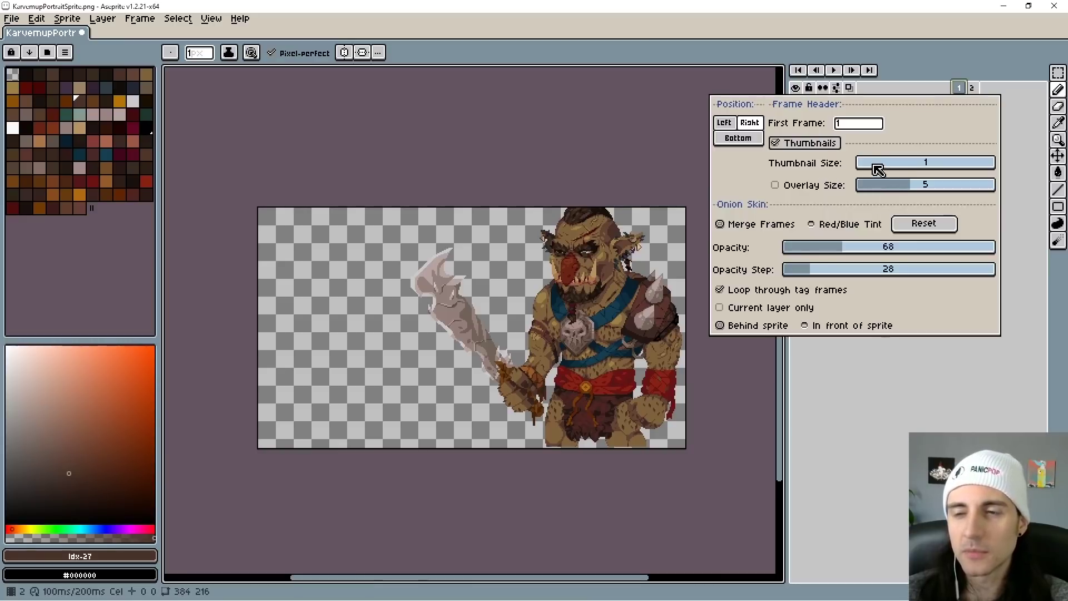
left_click_drag(878, 169, 911, 169)
left_click(883, 369)
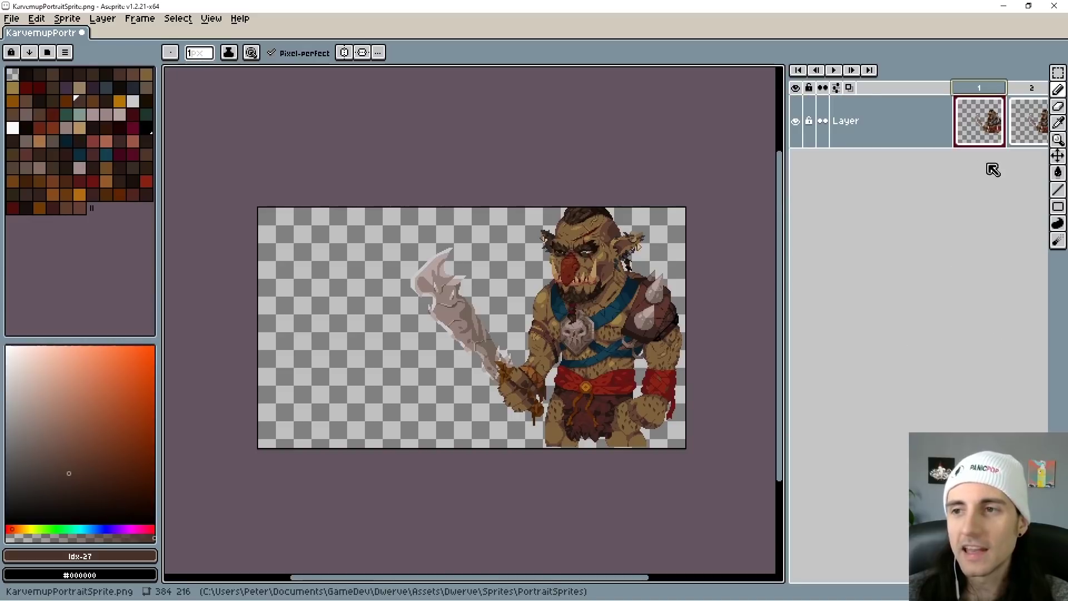
mouse_move(791, 218)
left_mouse_down()
mouse_move(787, 207)
mouse_move(727, 207)
mouse_move(792, 217)
left_mouse_up()
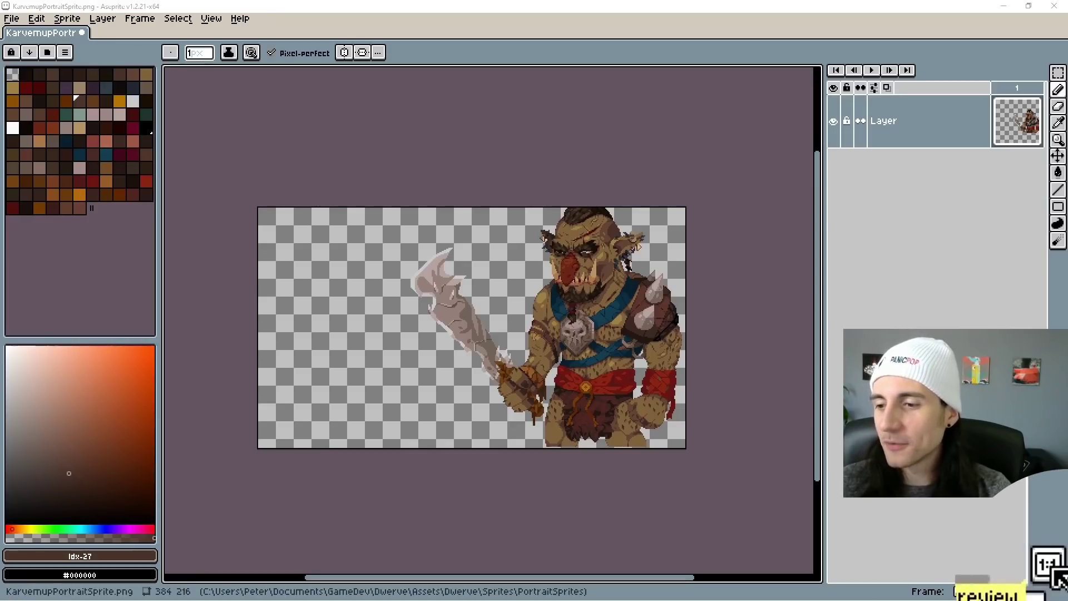
Step: Open a floating sprite preview window and place it over the canvas centre
left_click(1054, 572)
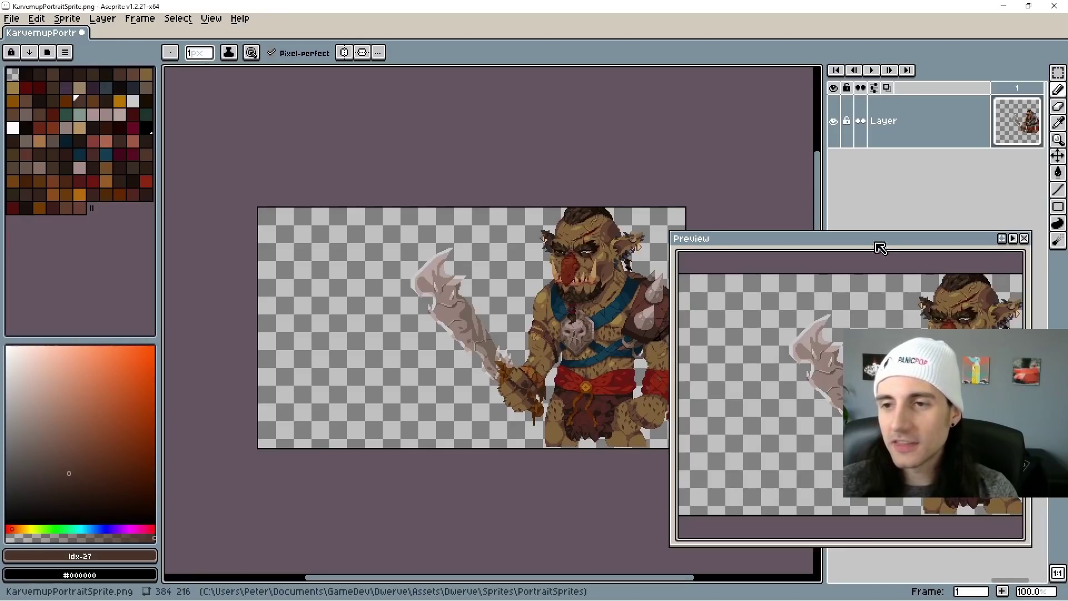
left_click_drag(878, 241, 493, 129)
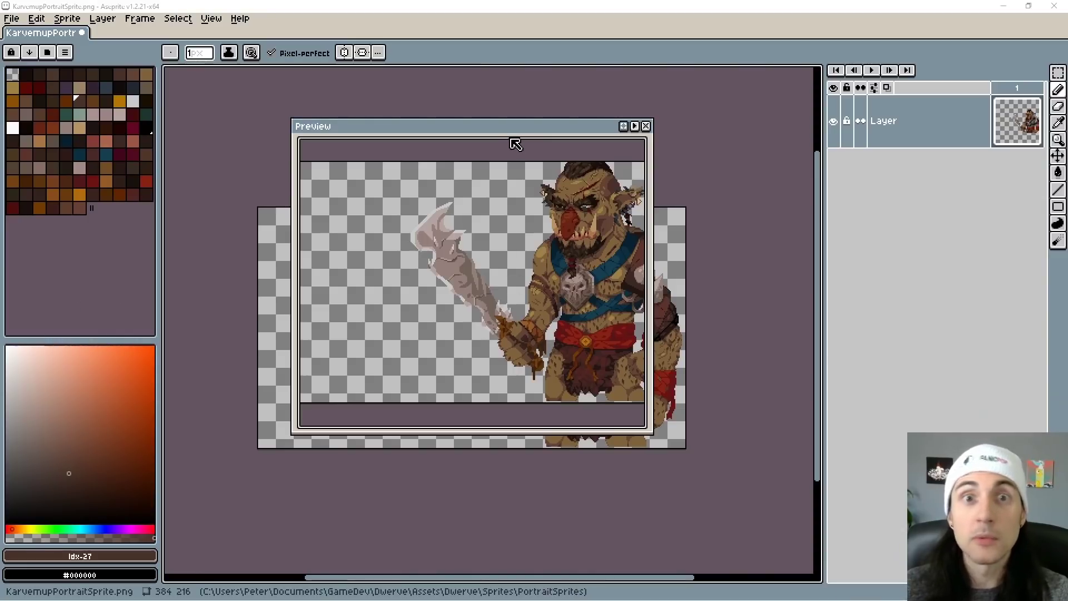
mouse_move(490, 134)
left_mouse_down()
mouse_move(480, 133)
mouse_move(505, 134)
mouse_move(493, 135)
left_mouse_up()
Step: Reposition the orc within the preview, shrink the window, and move it away from the orc
scroll(482, 267, "down", 4)
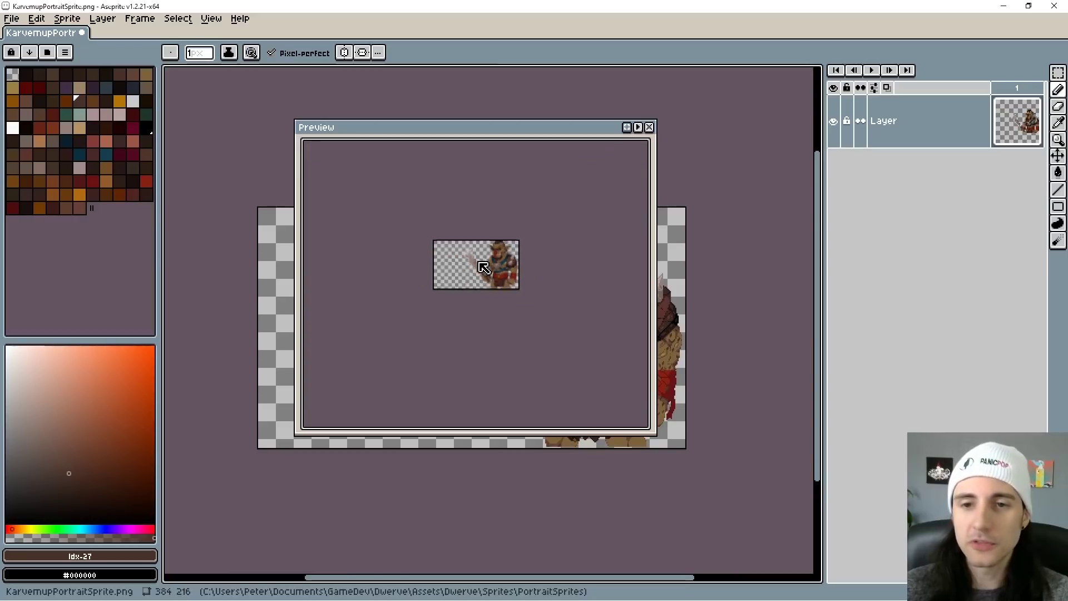
scroll(482, 267, "up", 6)
scroll(483, 268, "down", 5)
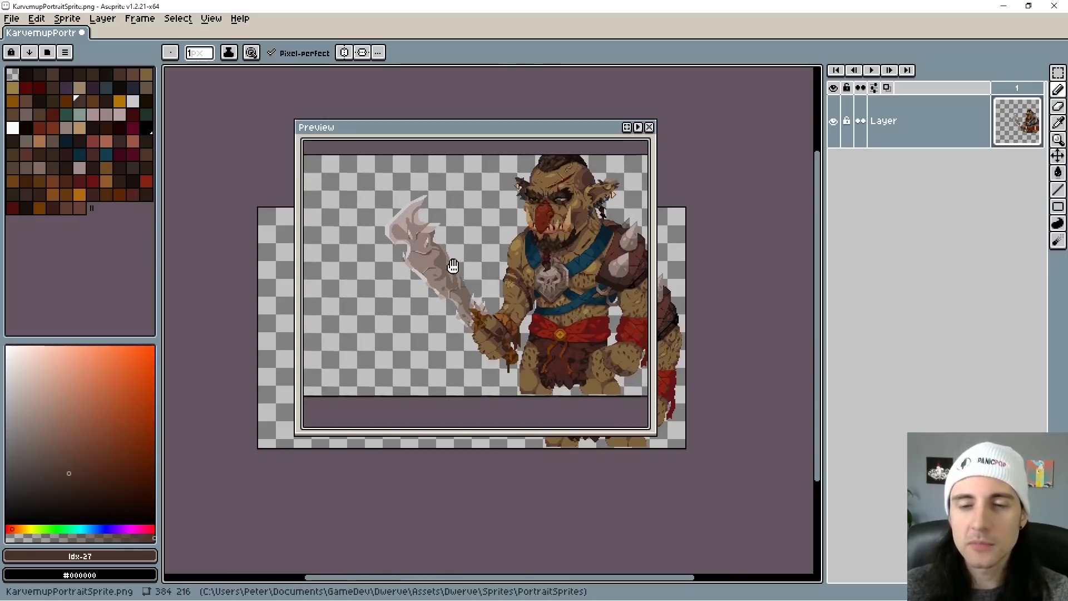
left_click_drag(452, 286, 448, 220)
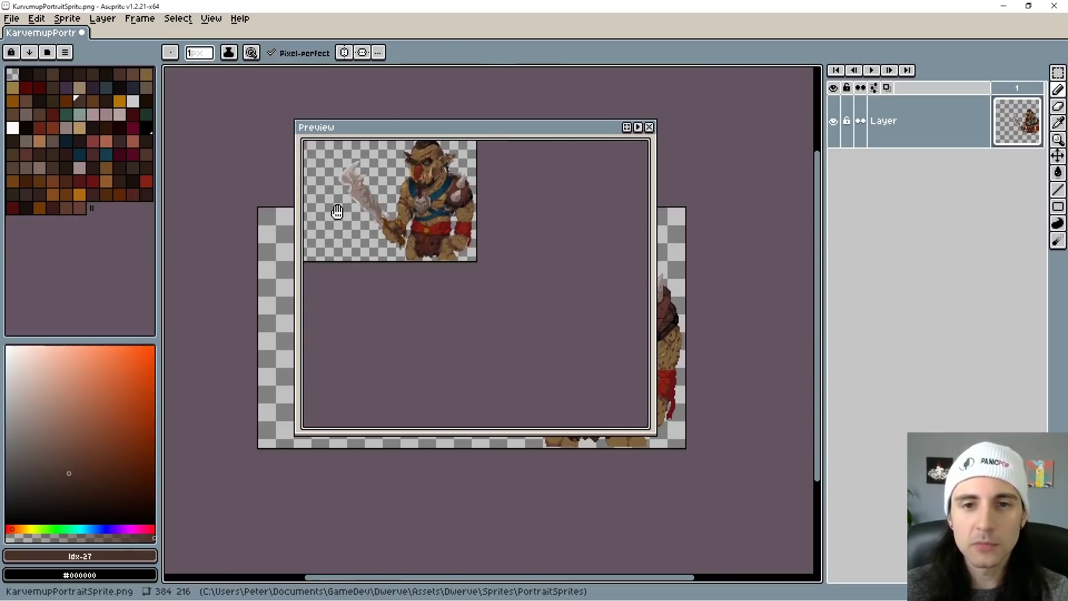
left_click_drag(656, 436, 484, 271)
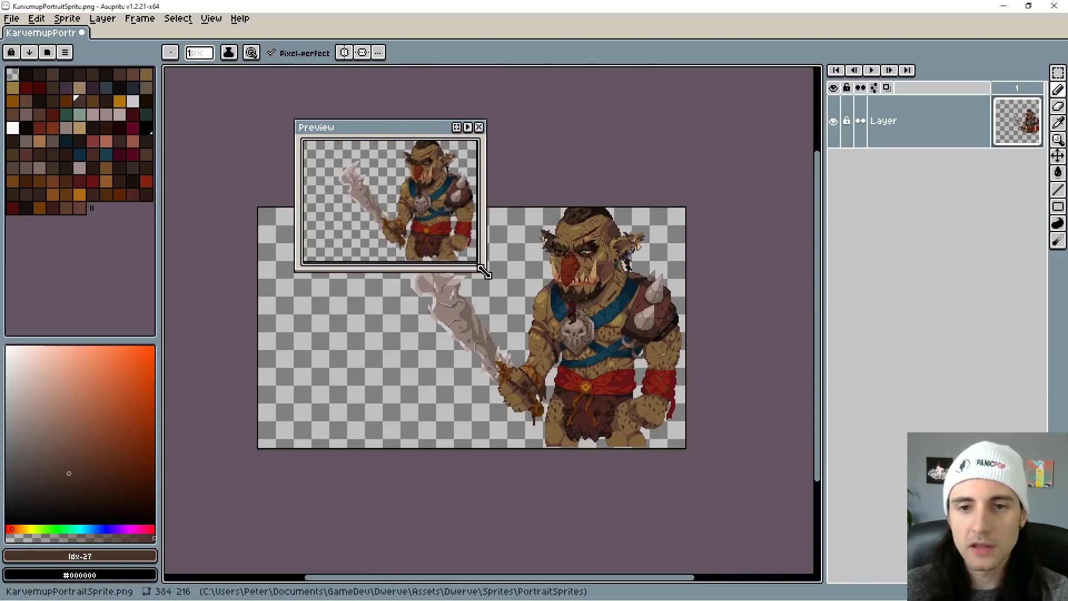
left_click_drag(358, 134, 287, 118)
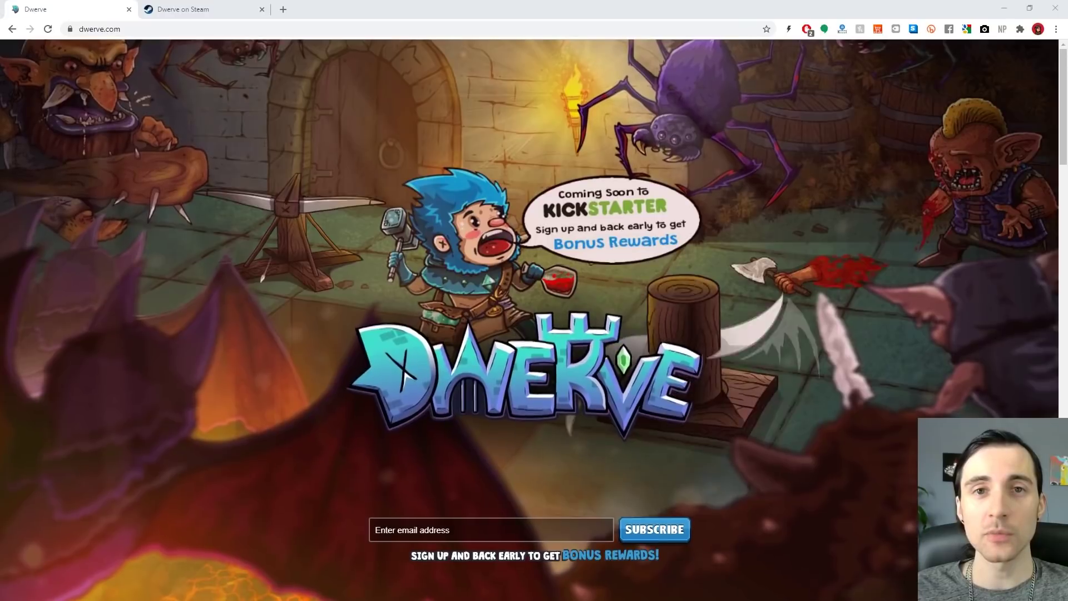
Step: Show the lava screenshot in the main media view of Dwerve's Steam page
key("ctrl+Tab")
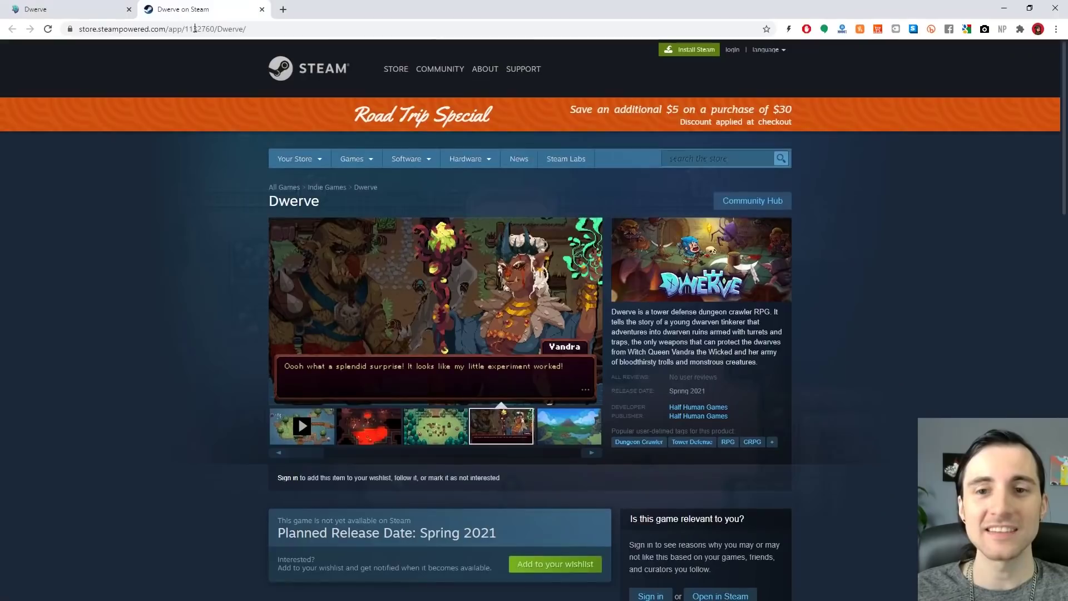
left_click(376, 449)
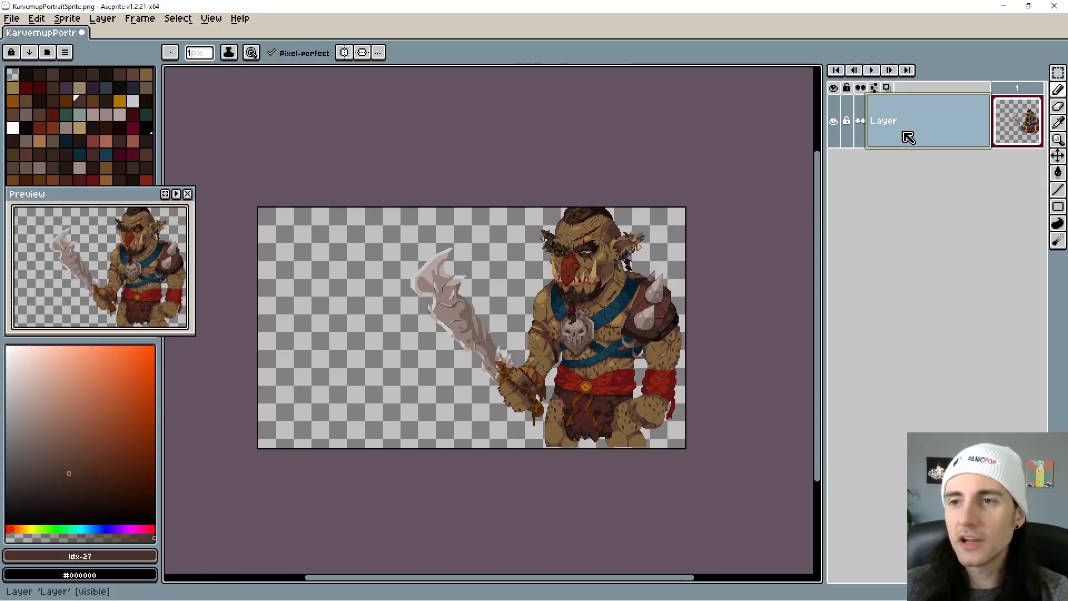
Step: Add a new Layer 1 and move it beneath the orc layer
right_click(905, 128)
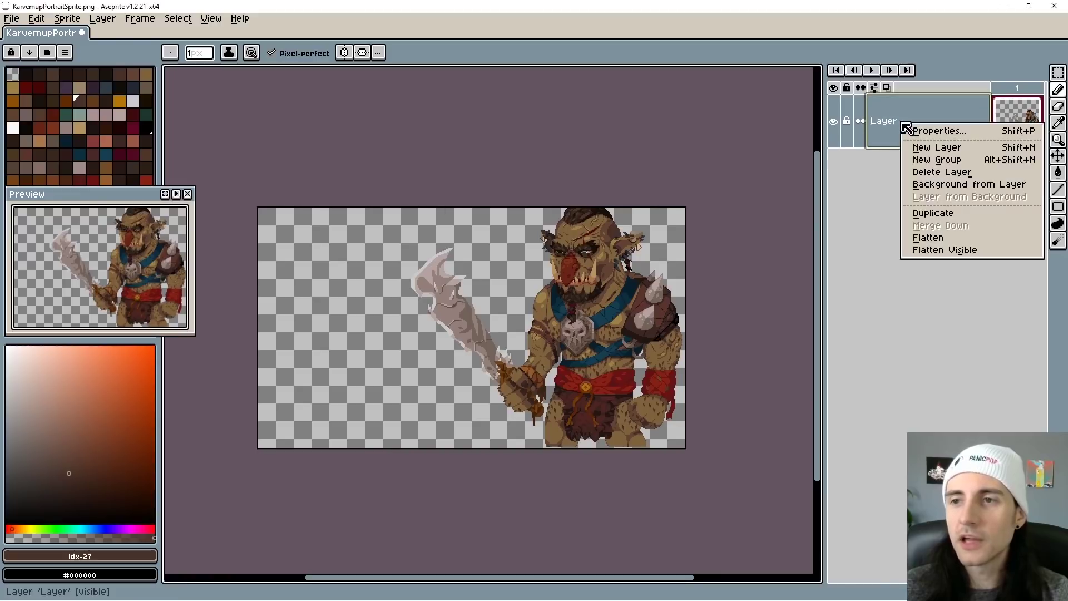
left_click(929, 147)
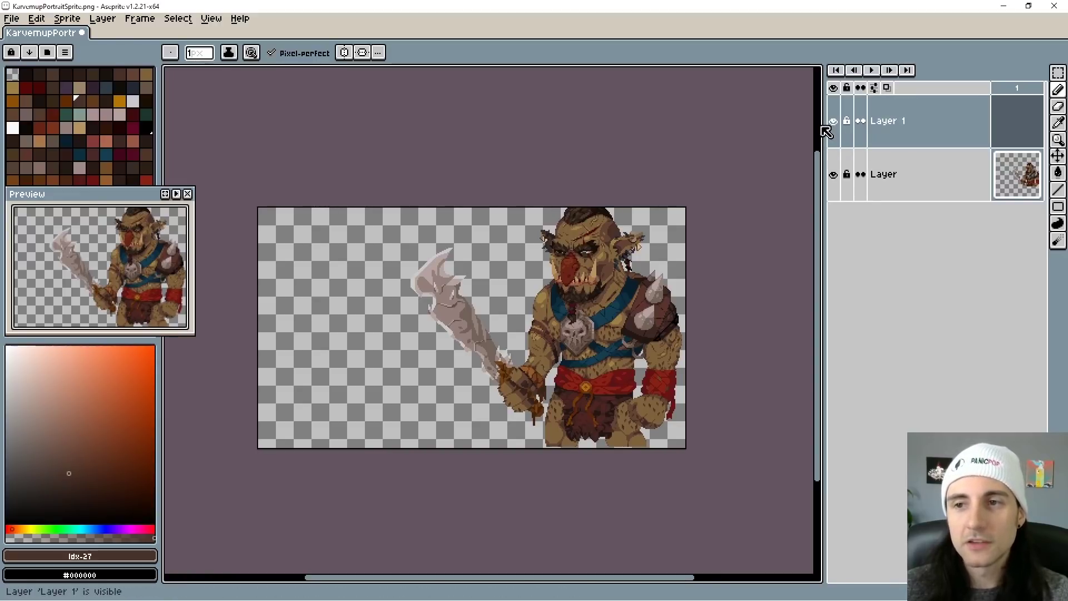
left_click_drag(826, 131, 789, 131)
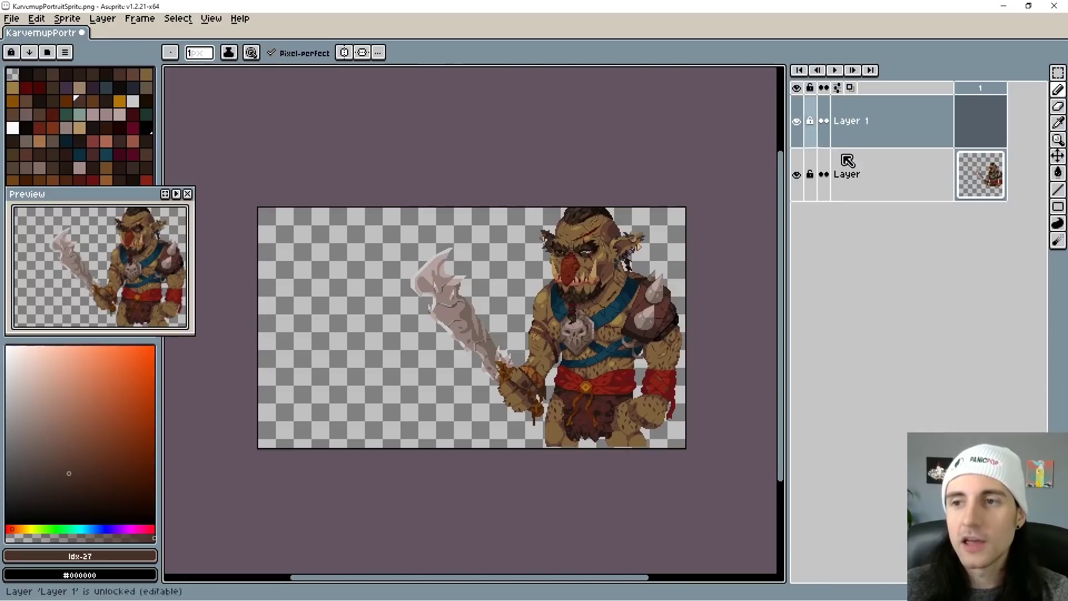
left_click(891, 142)
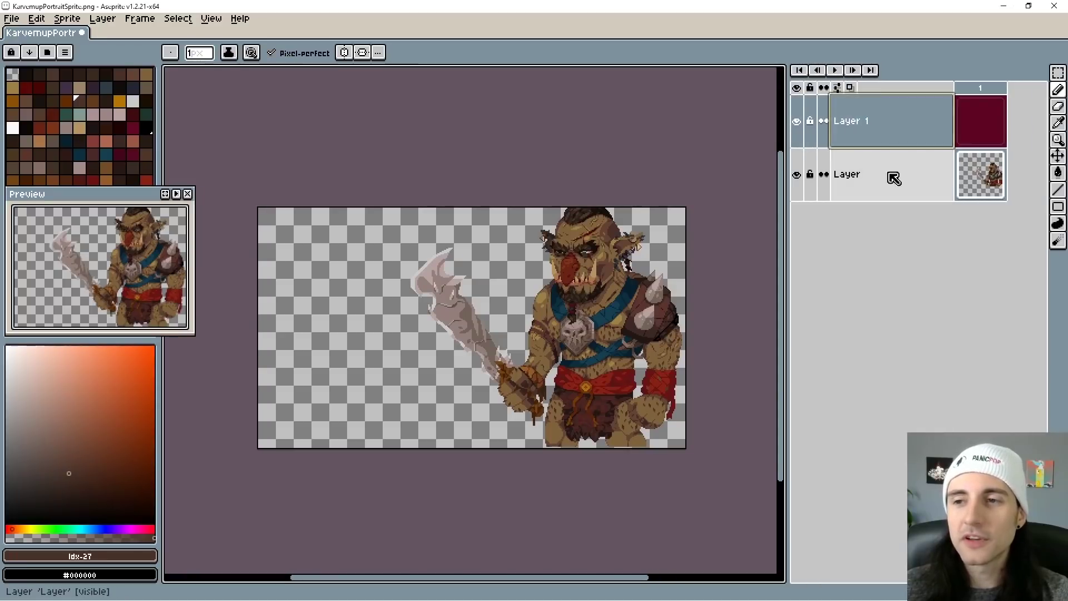
left_click_drag(895, 155, 889, 204)
left_click(886, 142)
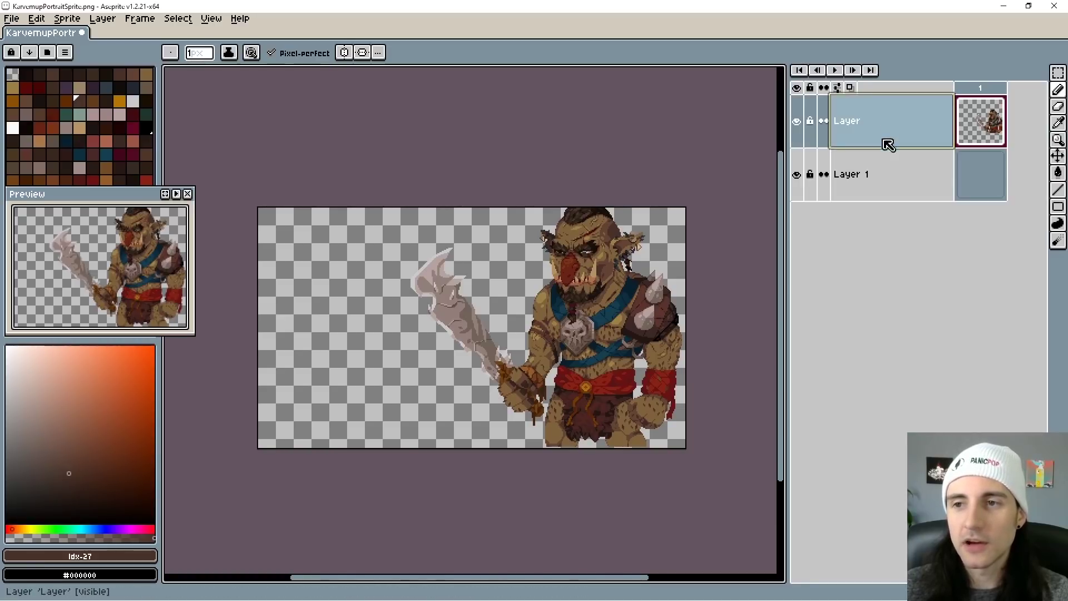
left_click(887, 174)
Step: Fill Layer 1 with pure white using the Paint Bucket
left_click(10, 362)
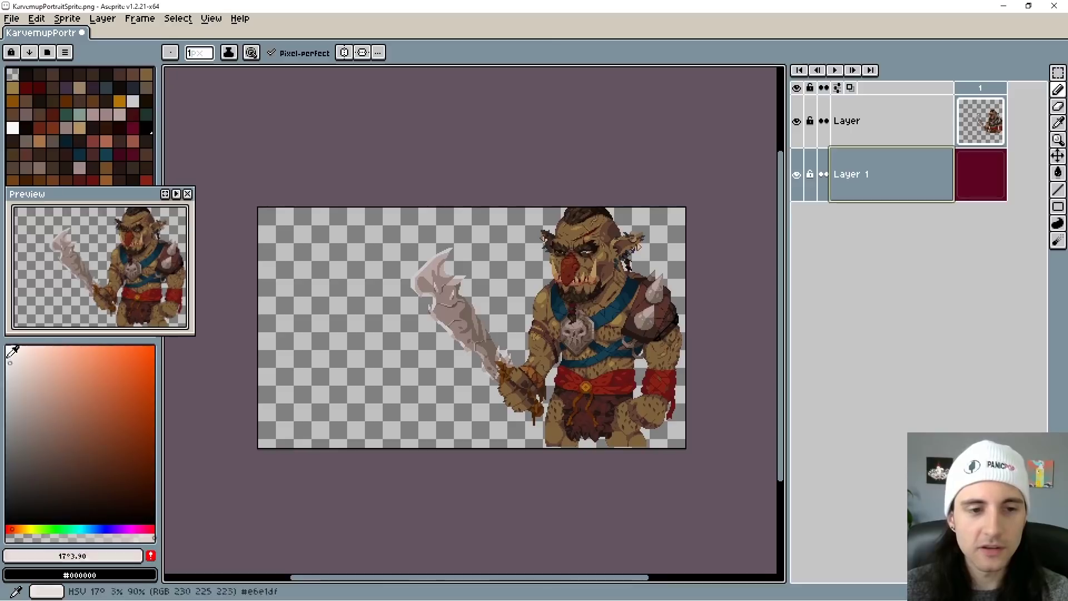
left_click(6, 347)
key("g")
left_click(352, 351)
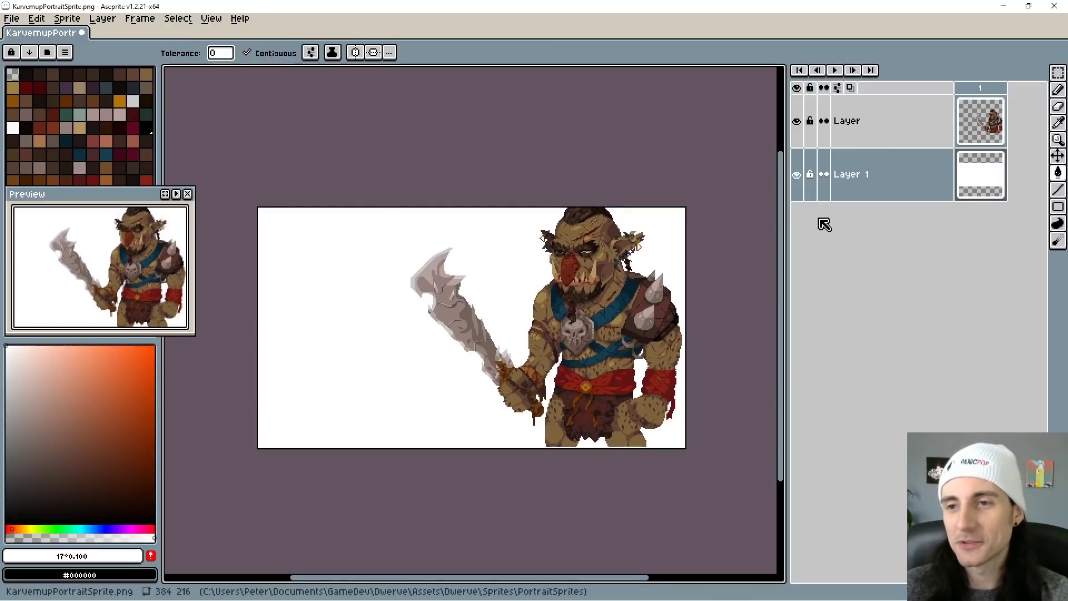
Step: Rename Layer 1 to BG in its Layer Properties
double_click(865, 187)
left_click_drag(800, 210, 456, 248)
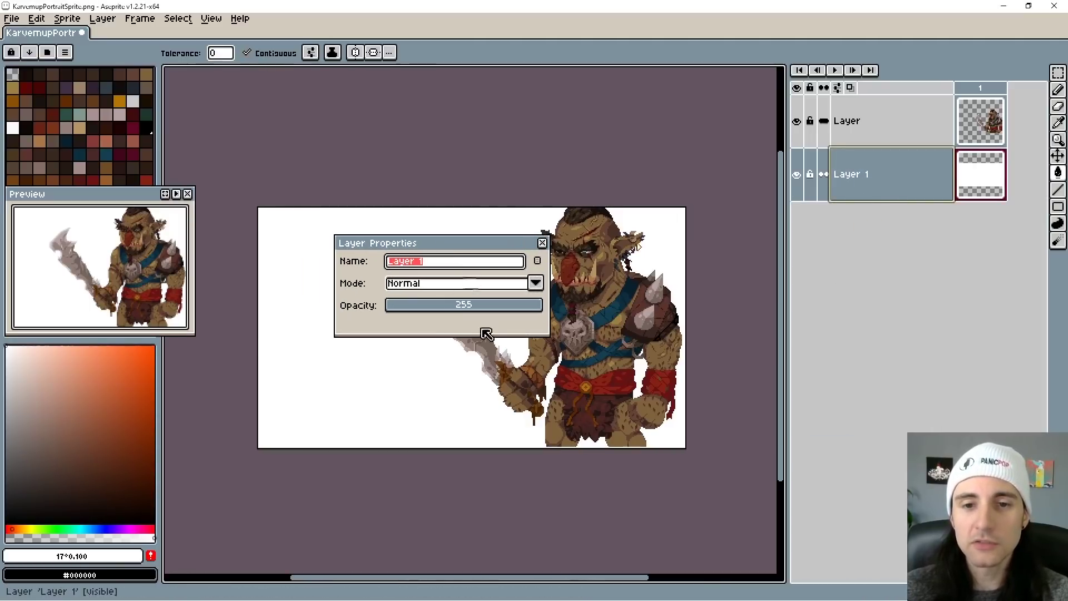
left_click(448, 266)
left_click_drag(456, 266, 382, 267)
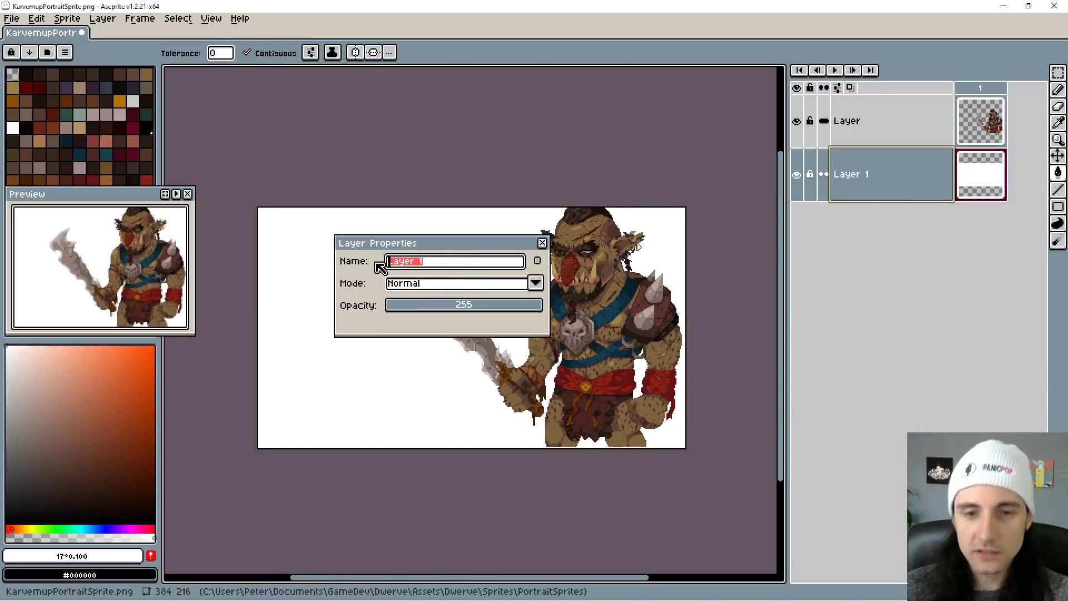
type("BG")
key("Return")
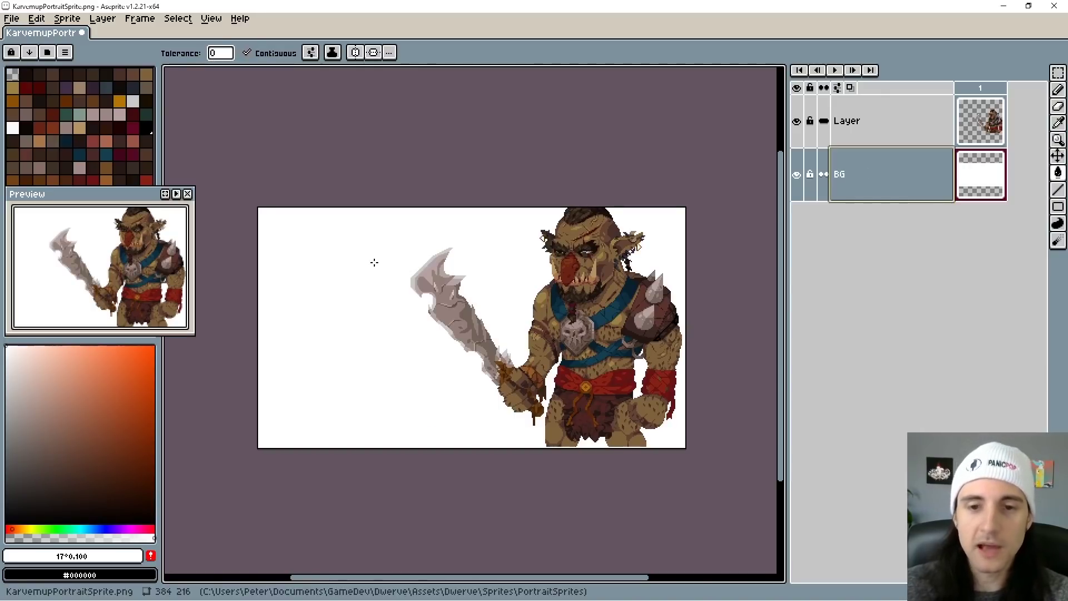
Step: Reopen BG's properties, confirm the blend mode stays Normal, and close
double_click(913, 190)
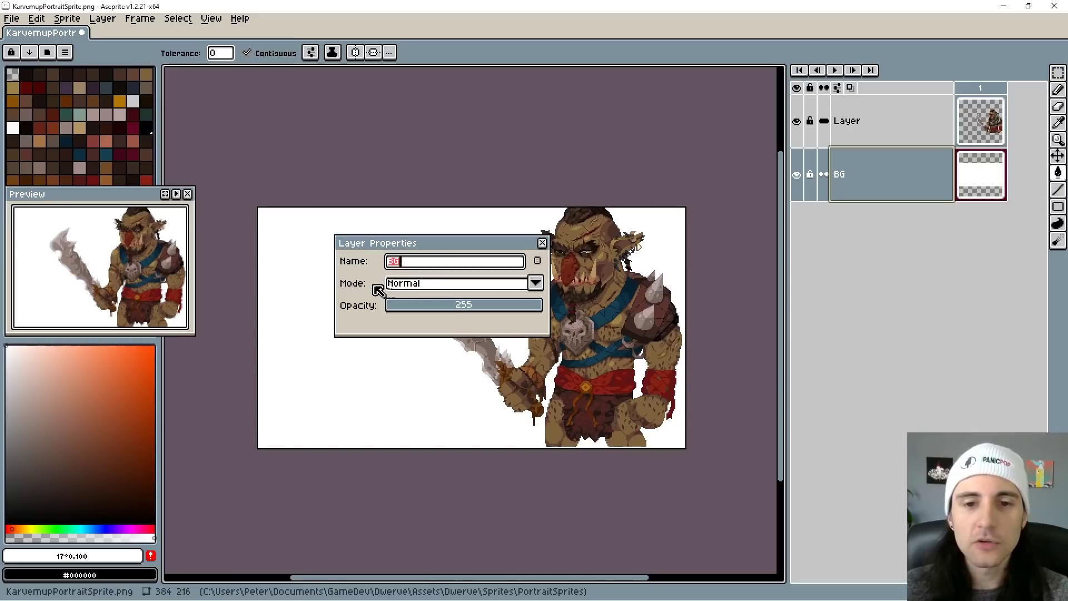
left_click(535, 284)
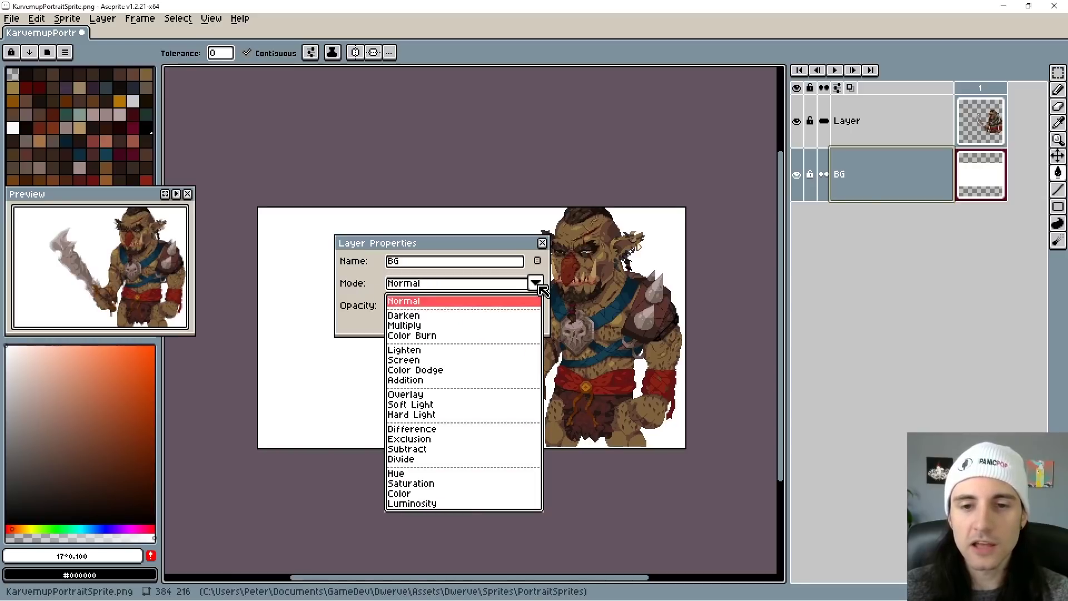
left_click(456, 250)
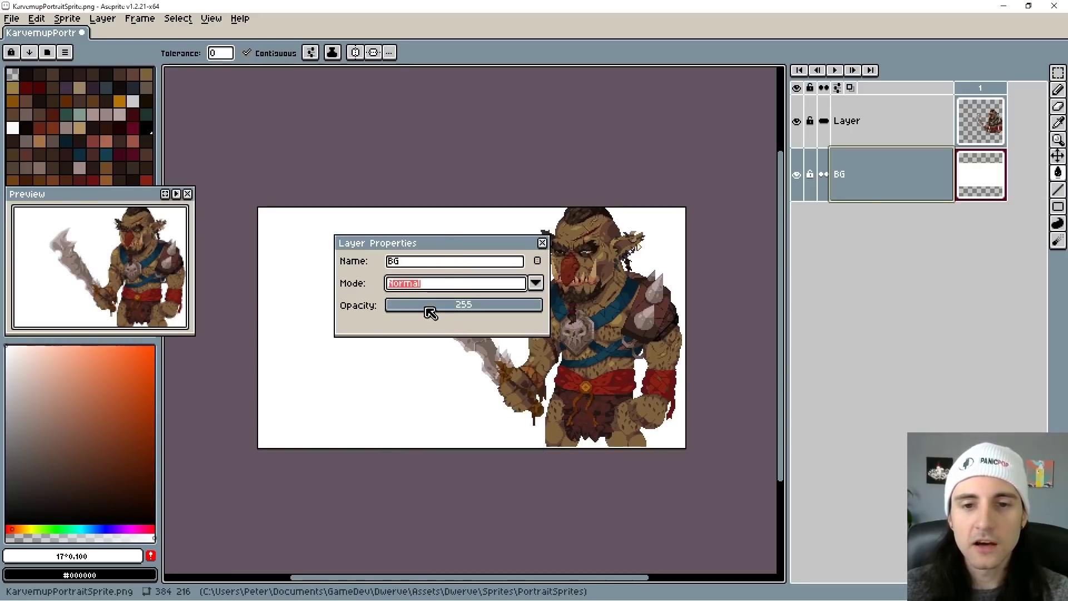
left_click(542, 243)
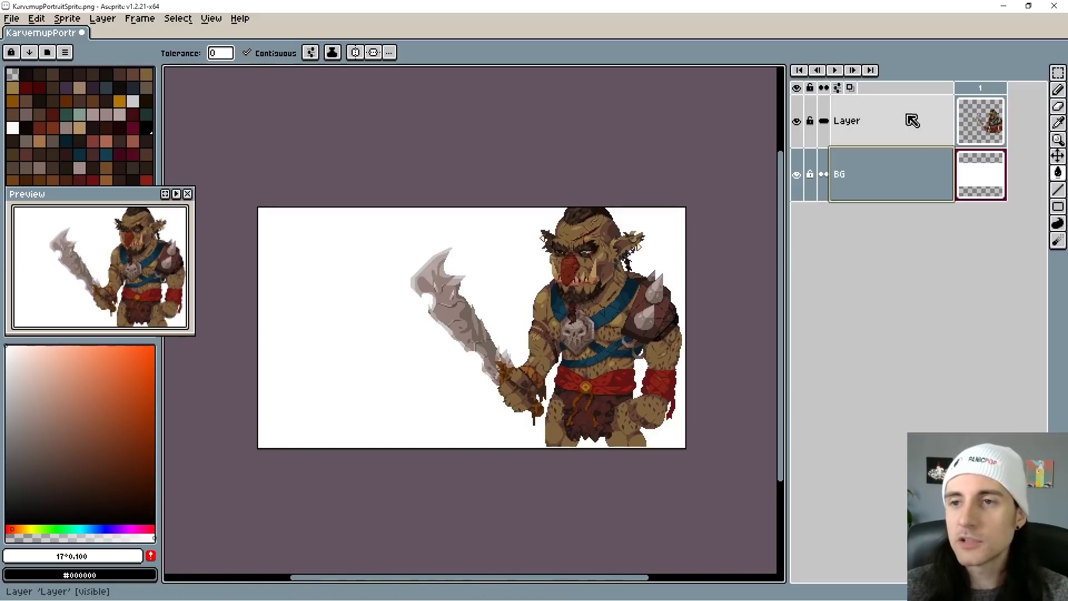
Step: Add a new Layer 1 above the orc layer
left_click(896, 122)
right_click(896, 122)
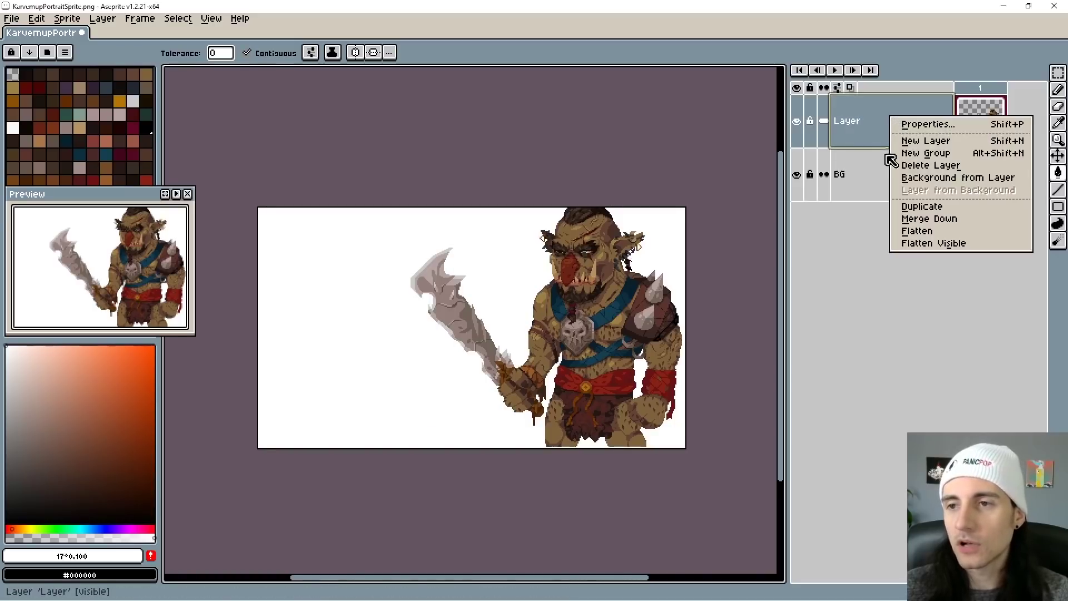
left_click(926, 141)
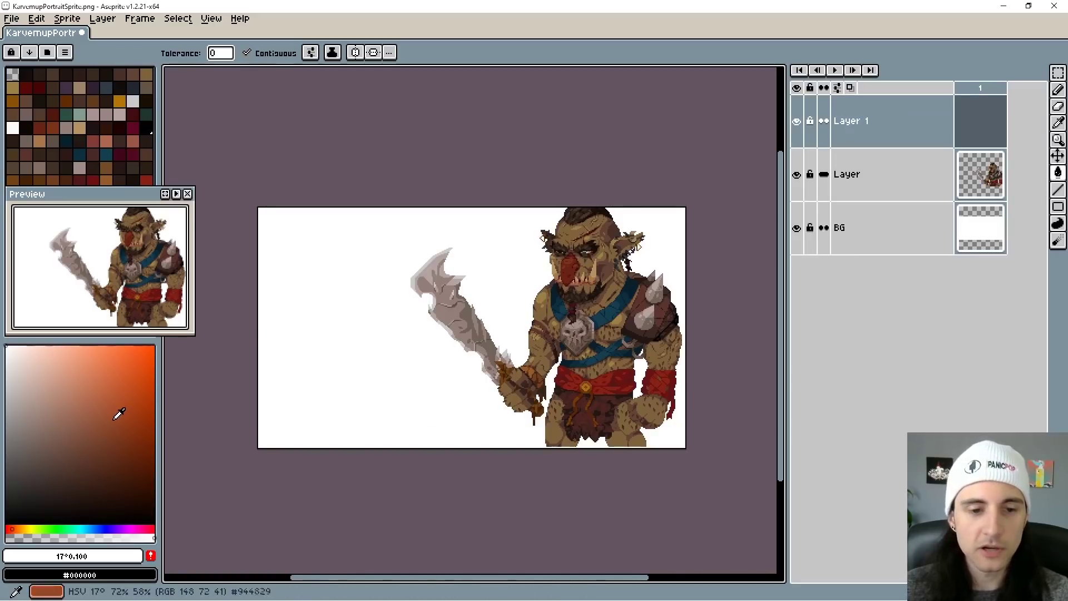
Step: Choose blue as the paint colour and fill the whole canvas on Layer 1
left_click(43, 471)
left_click(7, 529)
left_click(155, 346)
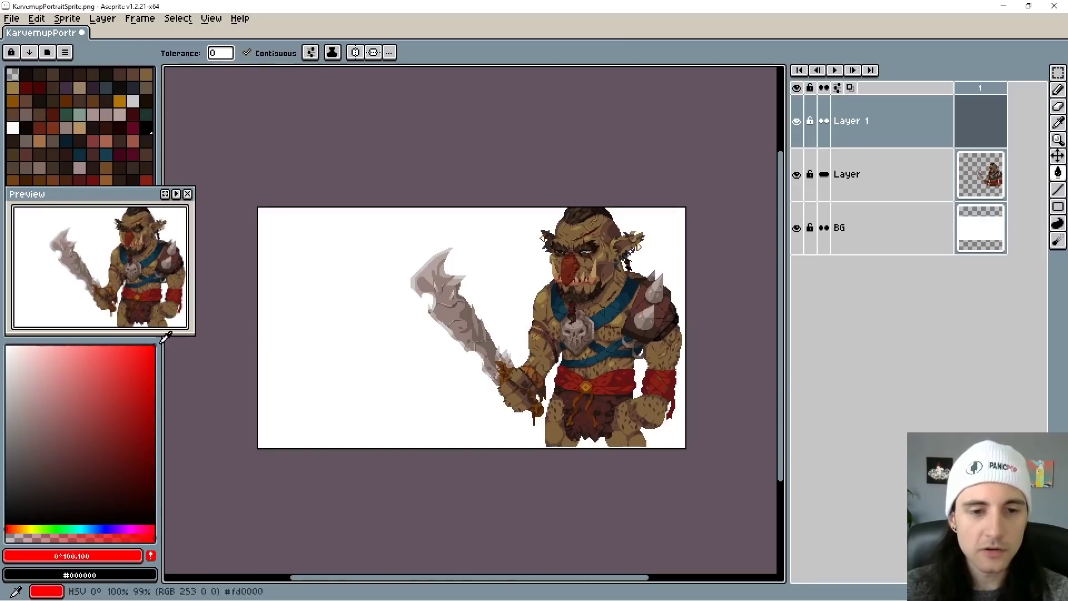
left_click(102, 527)
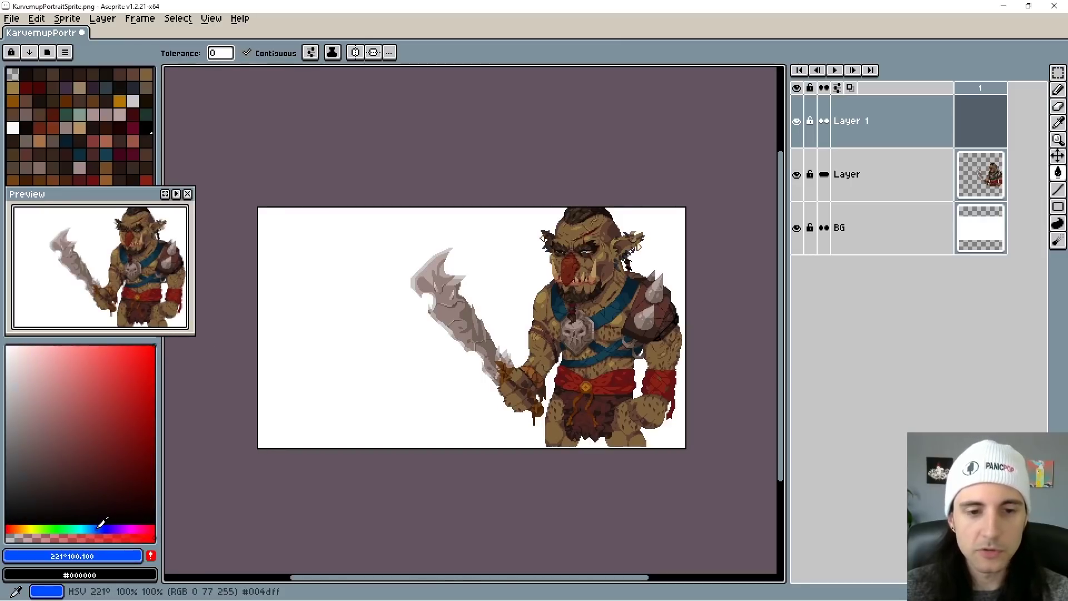
left_click(363, 310)
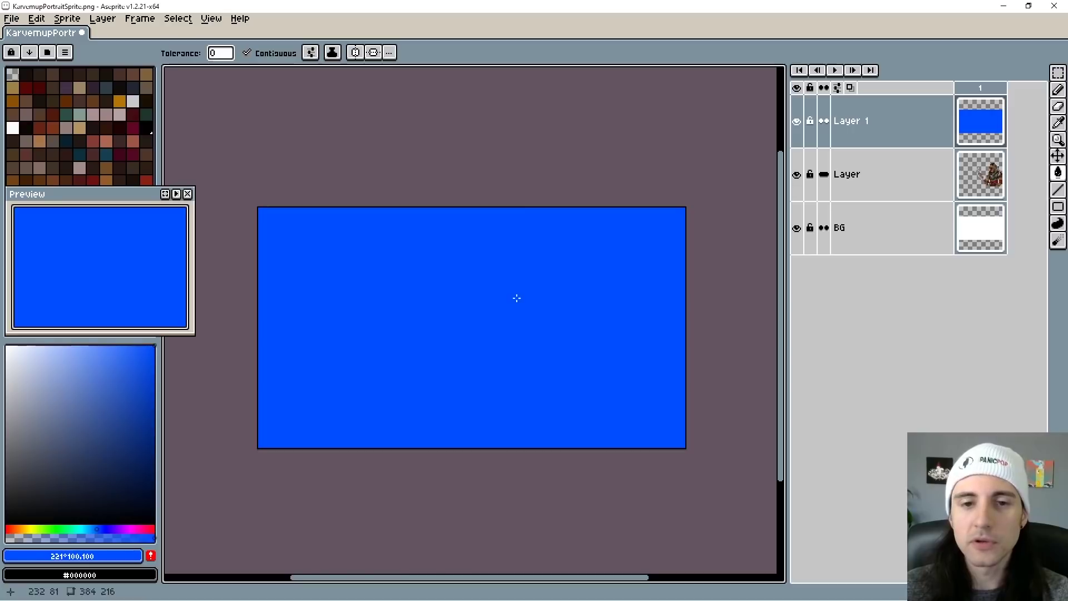
Step: Set the blue layer's opacity to 238 so the orc shows faintly through
double_click(878, 132)
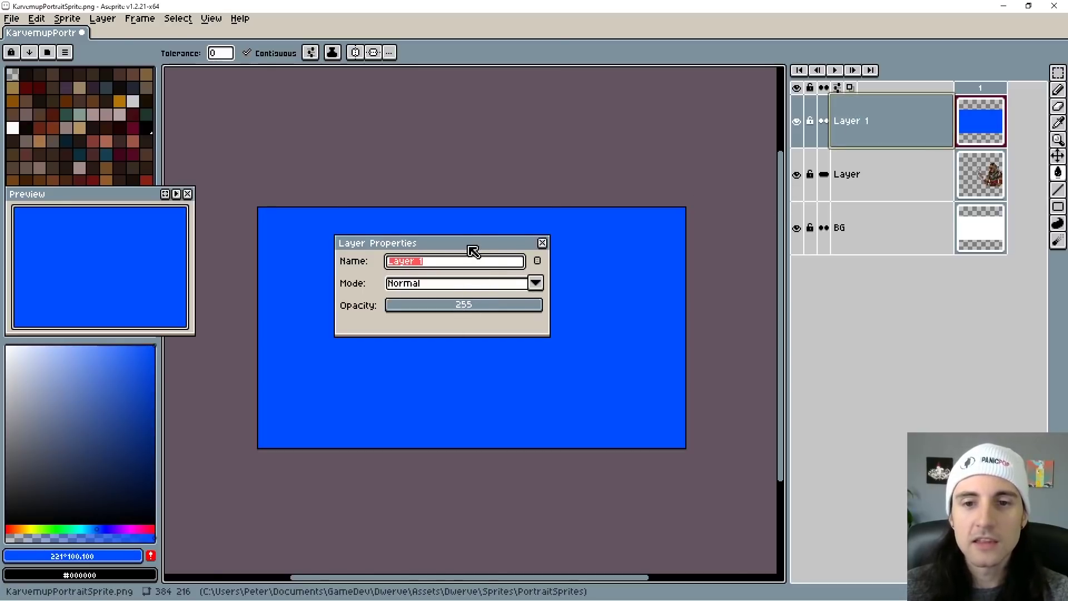
left_click_drag(473, 252, 488, 98)
left_click_drag(477, 151, 538, 160)
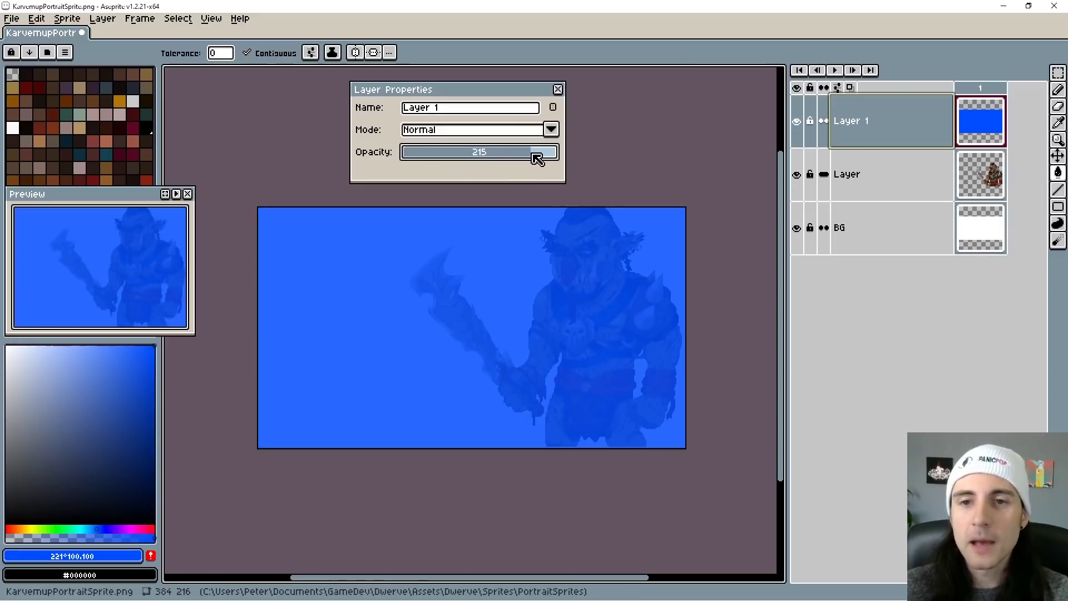
left_click(550, 153)
Step: Check the blend mode list, keep Normal, and move to the orc layer
left_click(551, 129)
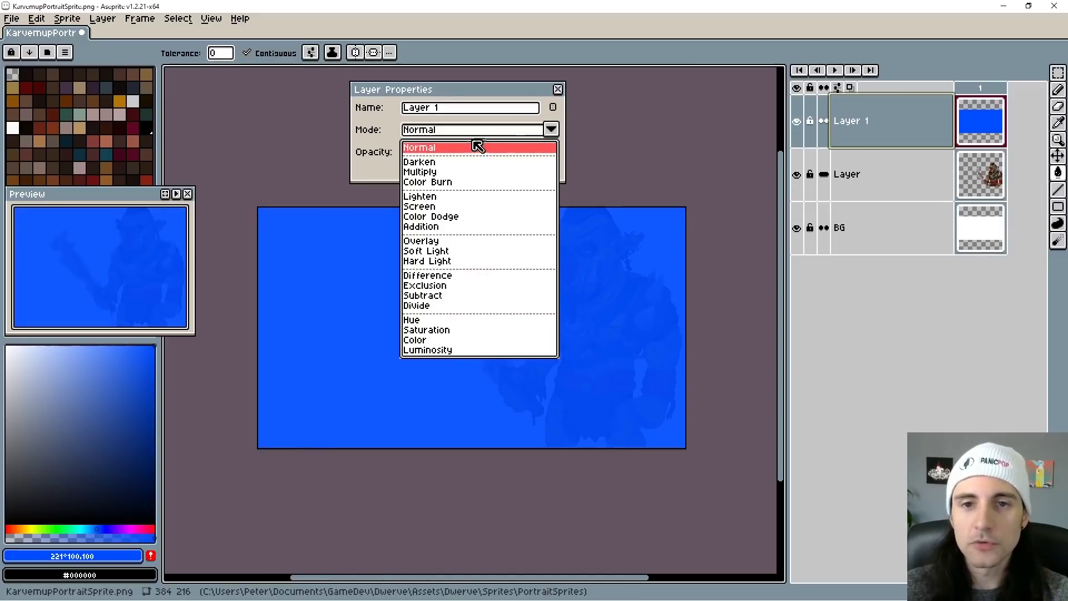
left_click_drag(477, 100, 363, 97)
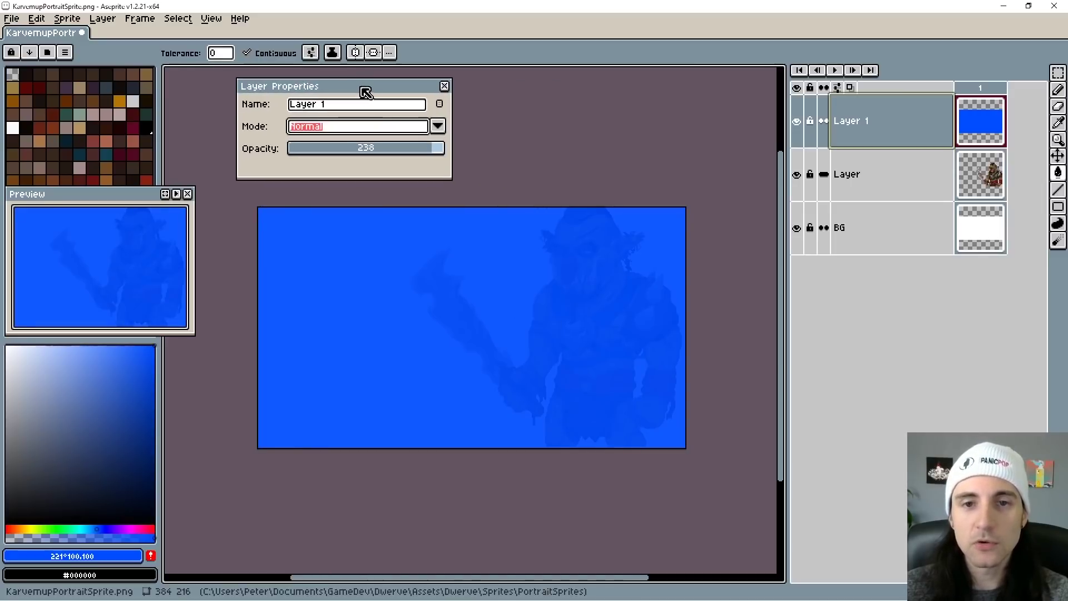
left_click(438, 126)
left_click(315, 147)
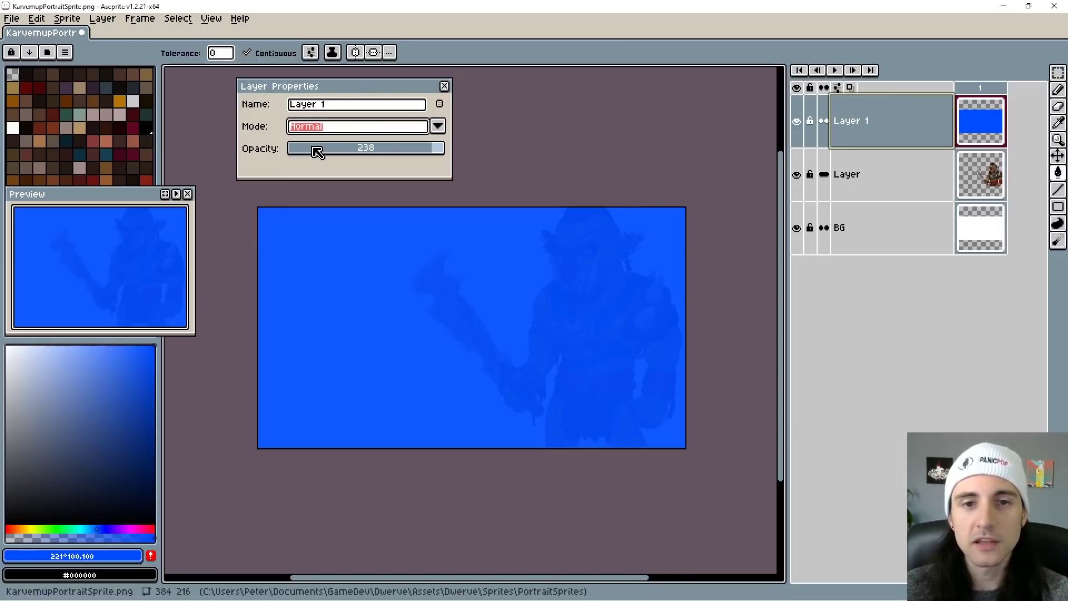
key("Down")
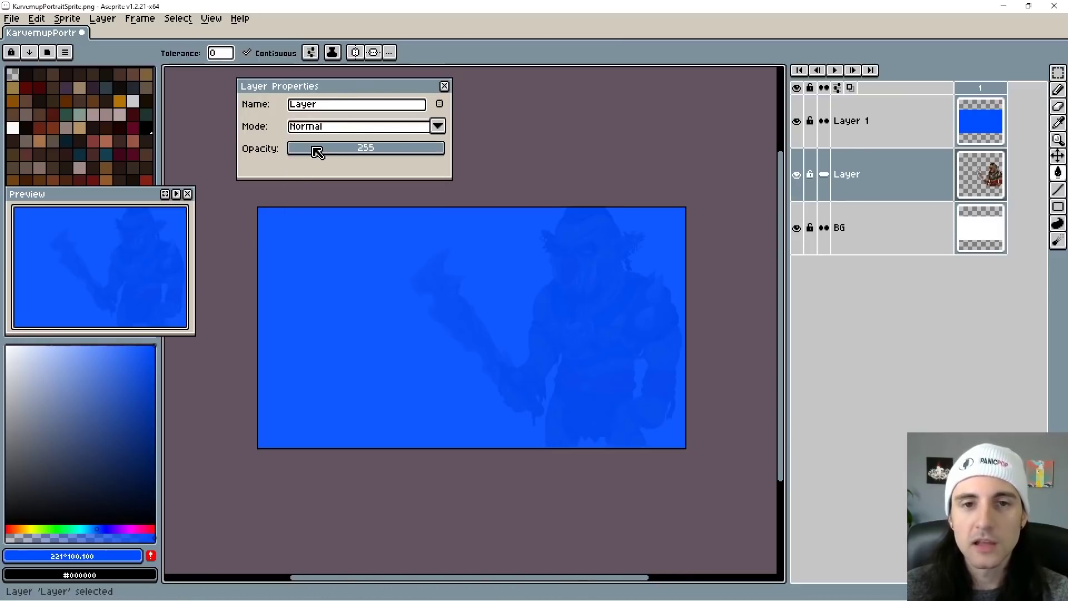
Step: Preview the blend modes from Darken to Saturation on the blue Layer 1, then choose Overlay
key("Up")
key("space")
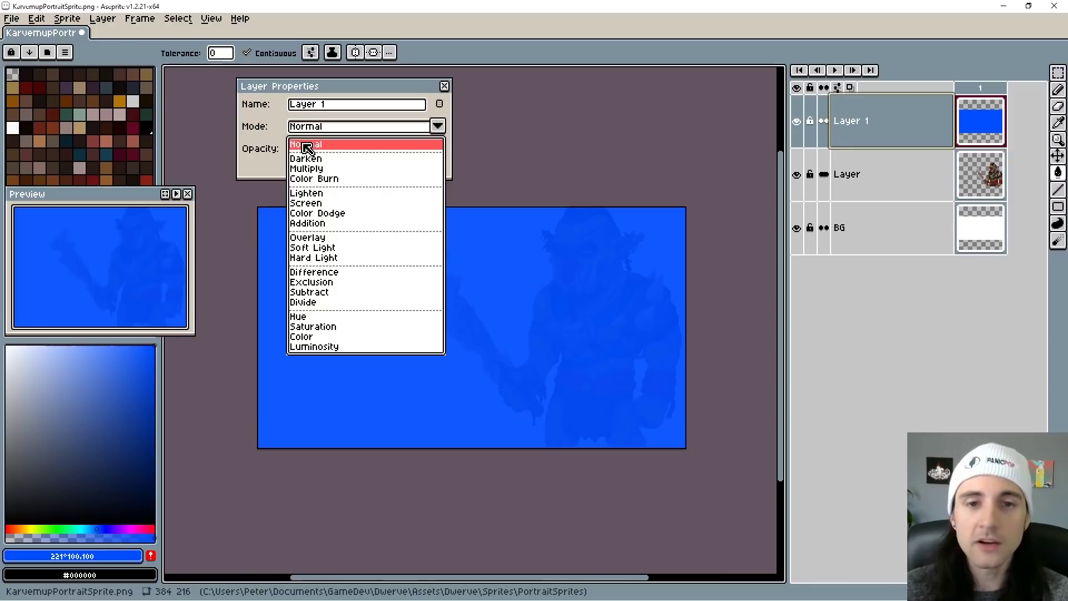
key("Down")
key("Down")
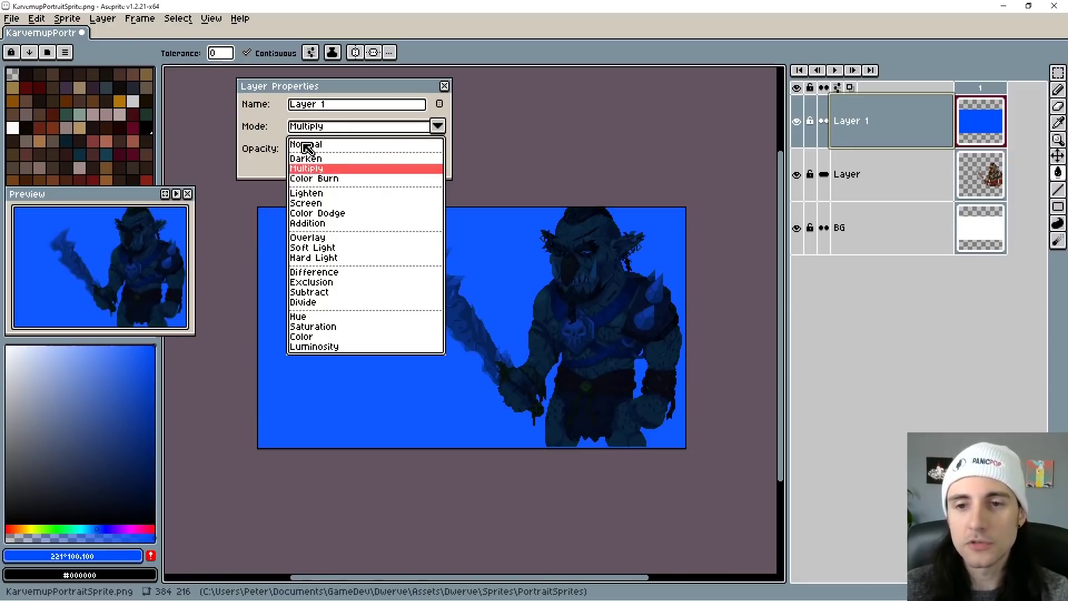
key("Down")
key("Down")
key("Down")
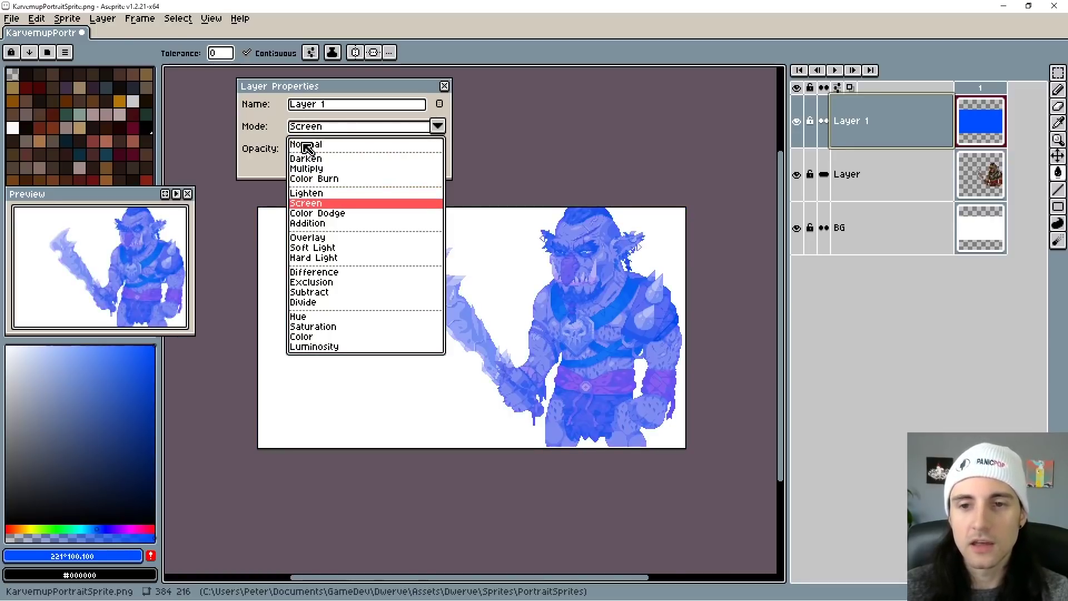
key("Down")
key("Down")
key("Down")
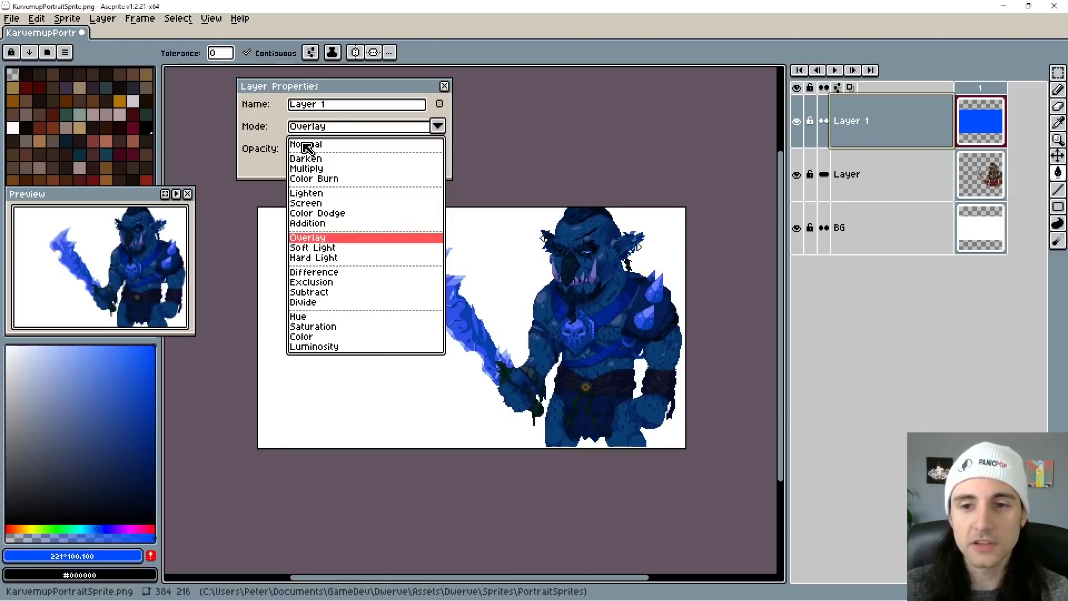
key("Down")
key("Down")
key("Down")
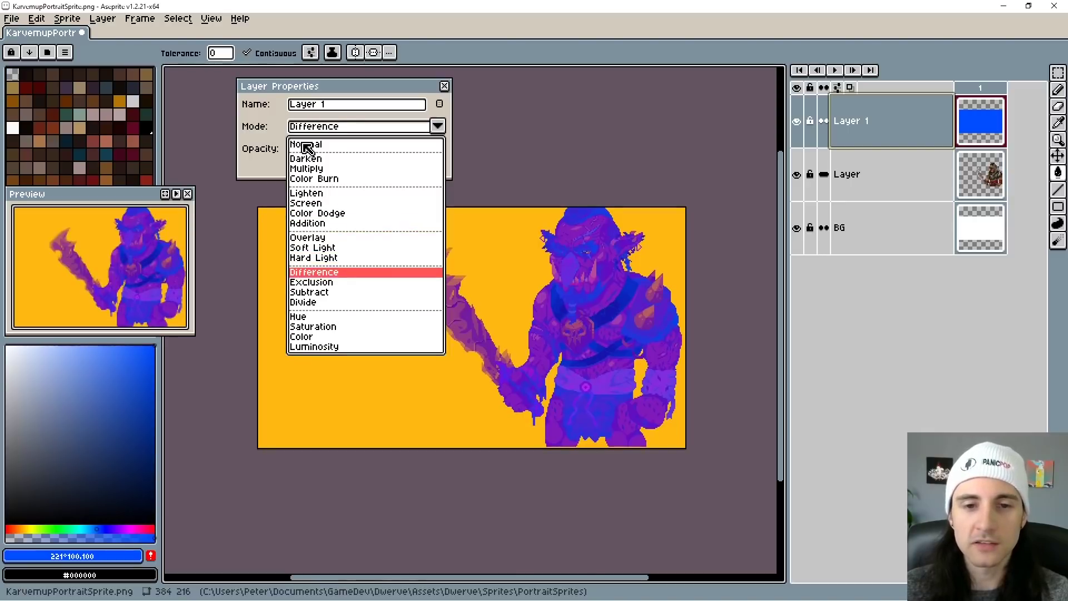
key("Down")
key("Down")
key("Down")
key("Down")
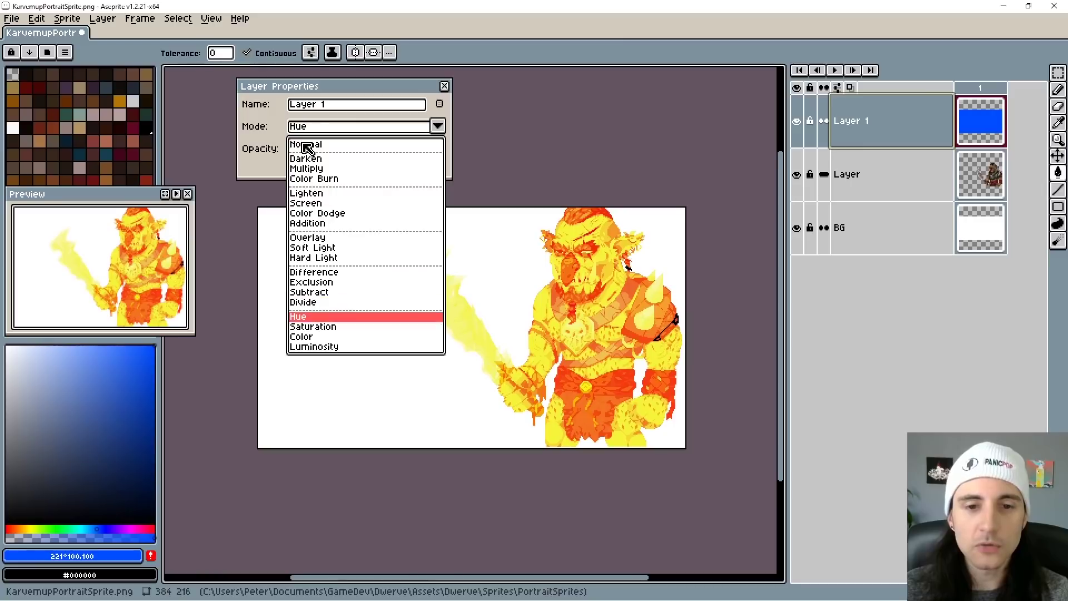
key("Down")
key("Down")
key("Down")
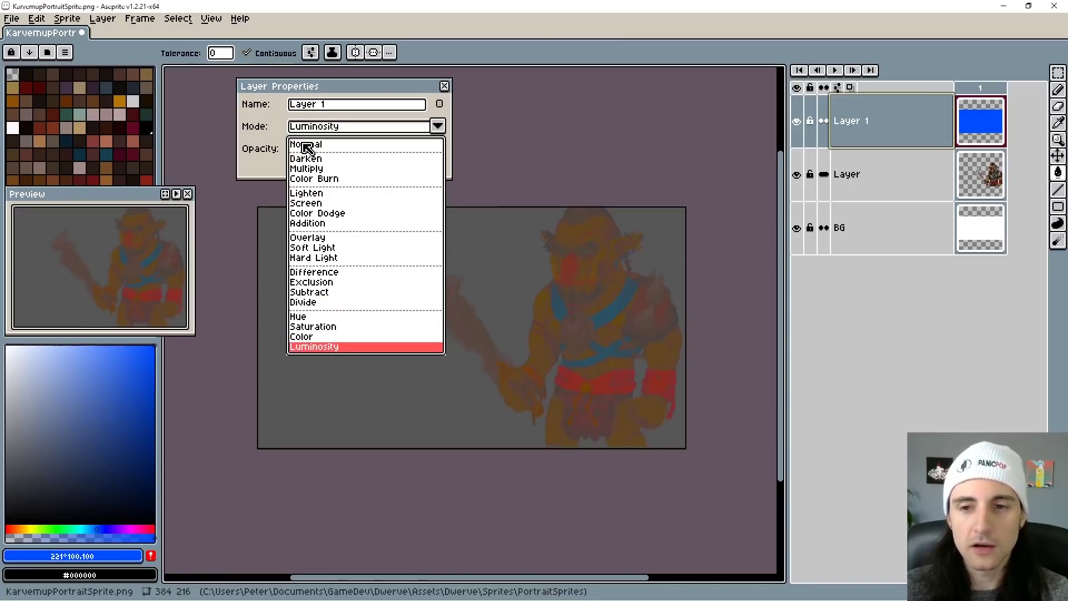
key("Up")
key("Up")
key("Up")
key("Up")
key("Up")
key("Up")
key("Up")
key("Up")
key("Up")
key("Up")
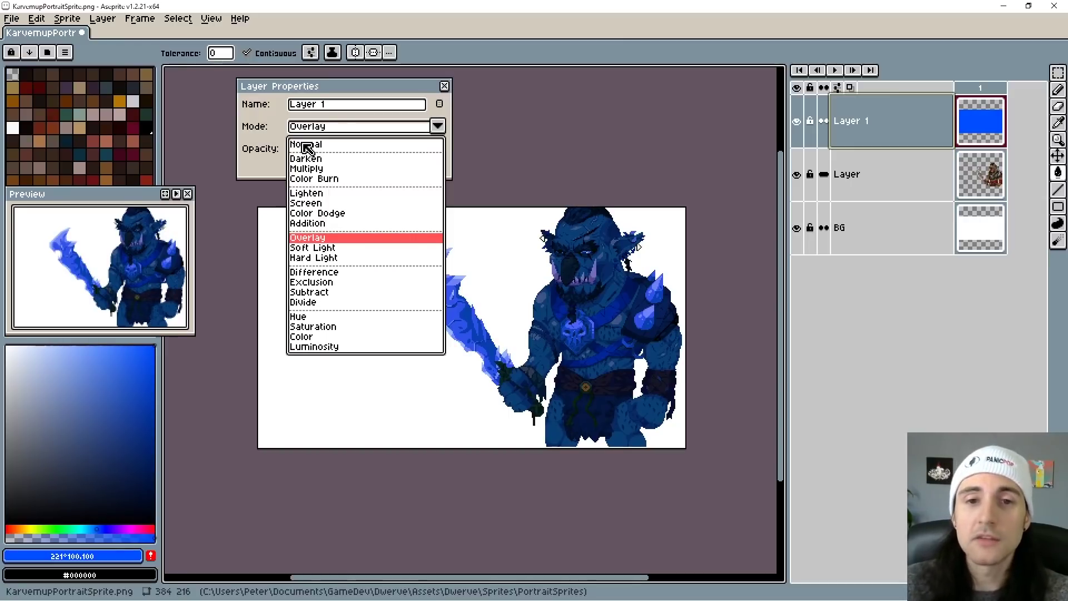
key("Return")
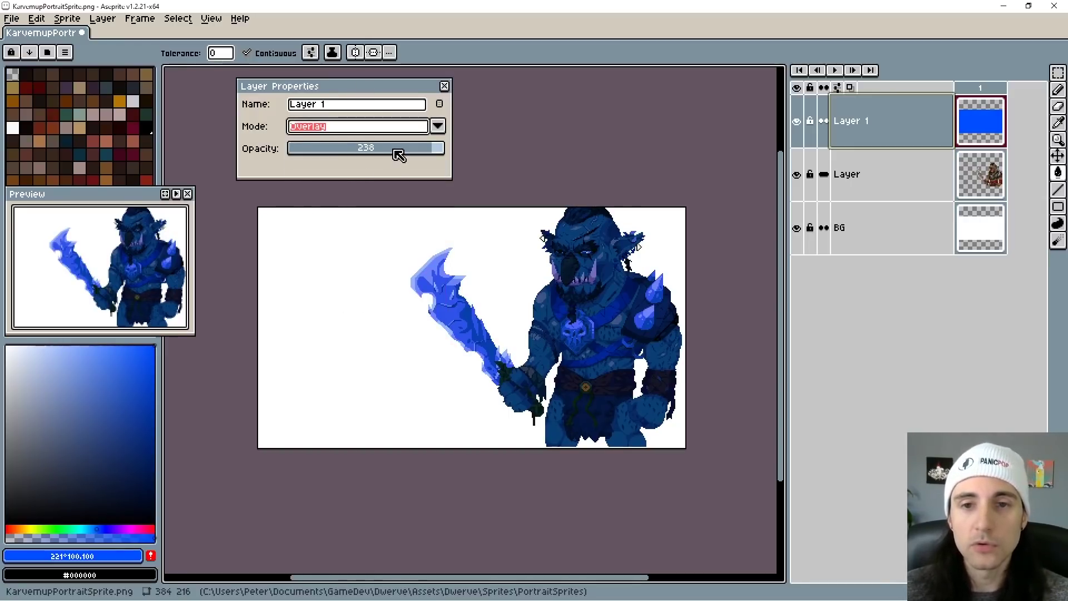
Step: Lower the blue layer's opacity slightly
left_click_drag(399, 154, 360, 154)
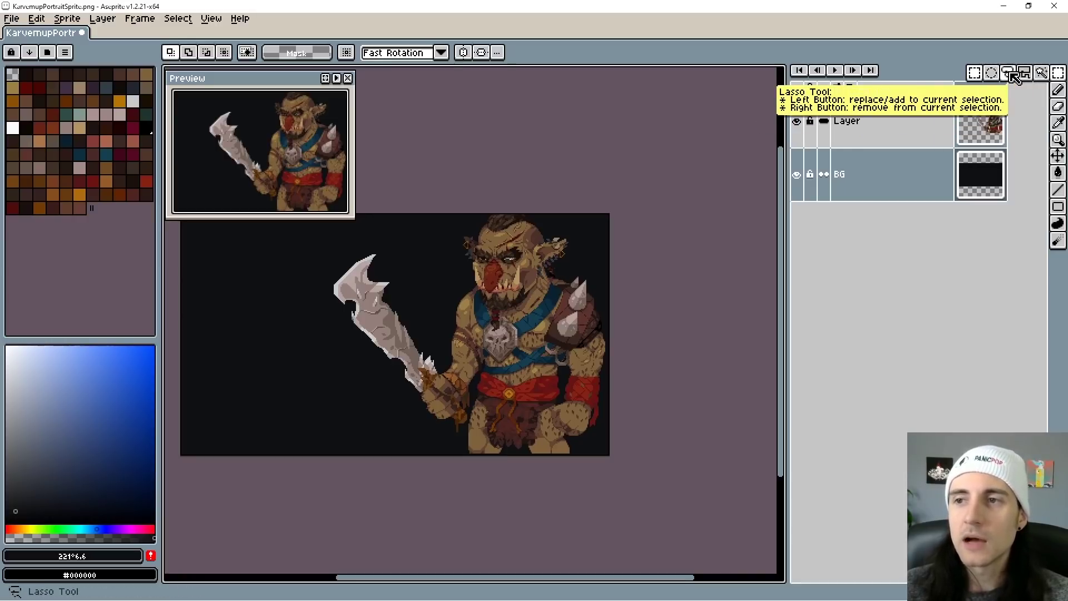
Step: Lasso the axe head, try moving it left, and undo the move
left_click(1013, 76)
left_click_drag(424, 285, 401, 246)
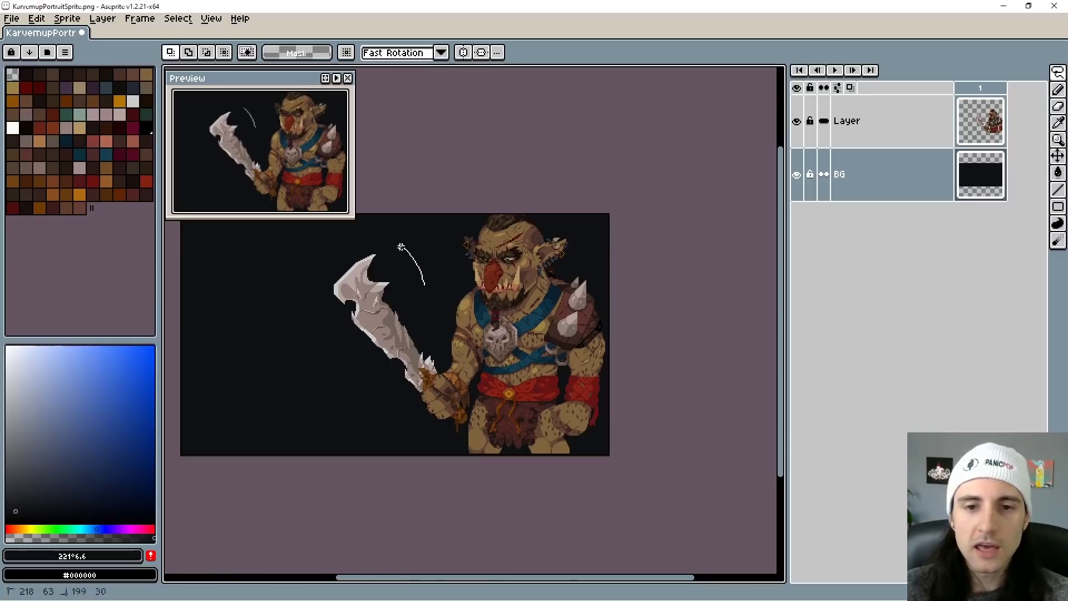
mouse_move(328, 253)
left_mouse_down()
mouse_move(292, 285)
mouse_move(328, 346)
left_mouse_up()
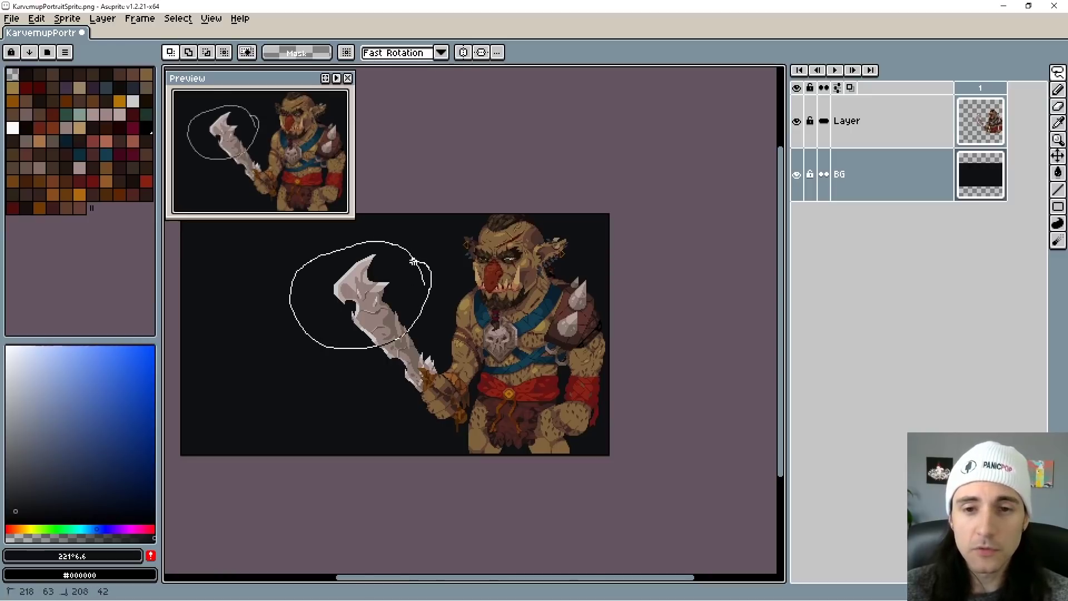
left_click_drag(415, 261, 428, 283)
mouse_move(387, 339)
left_mouse_down()
mouse_move(331, 350)
mouse_move(352, 429)
mouse_move(393, 425)
left_mouse_up()
key("ctrl+z")
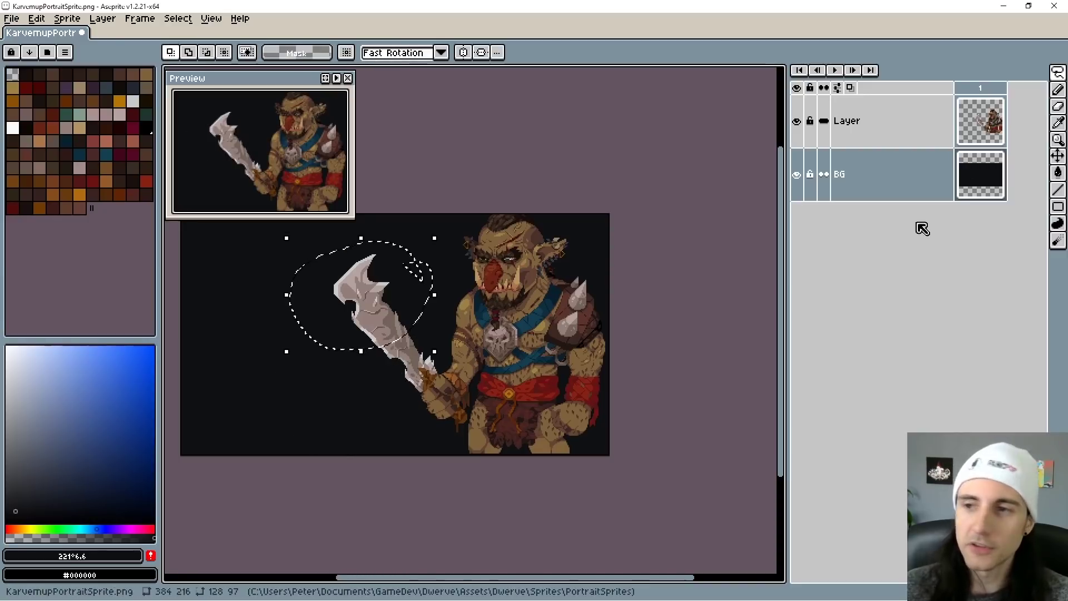
Step: On the orc layer, shift the axe head around, pull a copy, then discard it
left_click(897, 131)
mouse_move(372, 311)
left_mouse_down()
mouse_move(360, 305)
mouse_move(311, 336)
mouse_move(425, 377)
mouse_move(367, 303)
mouse_move(300, 355)
mouse_move(350, 374)
mouse_move(344, 296)
mouse_move(338, 333)
left_mouse_up()
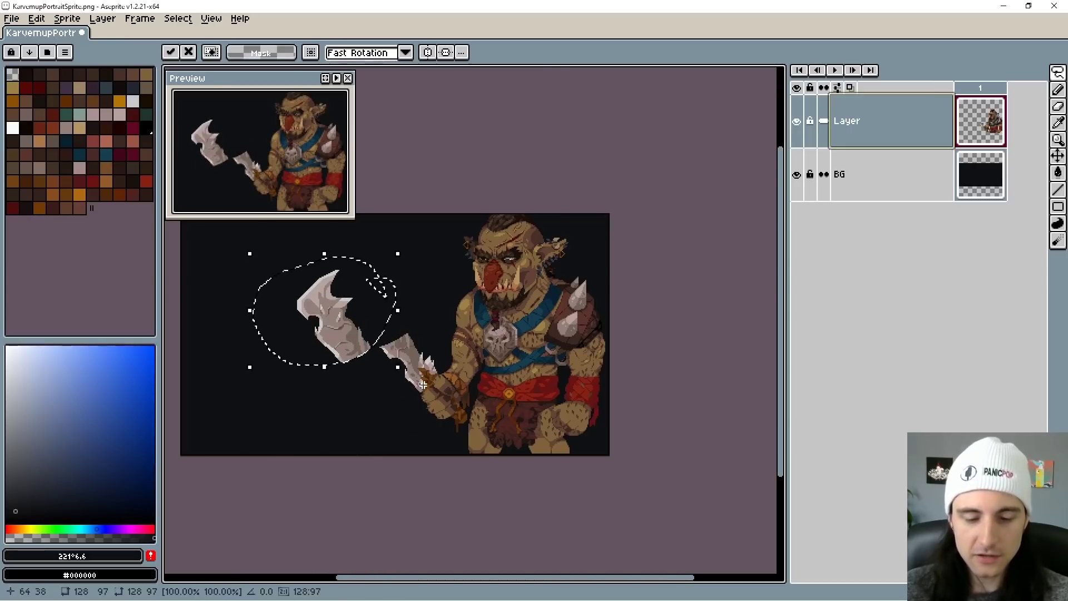
left_click_drag(423, 384, 460, 368)
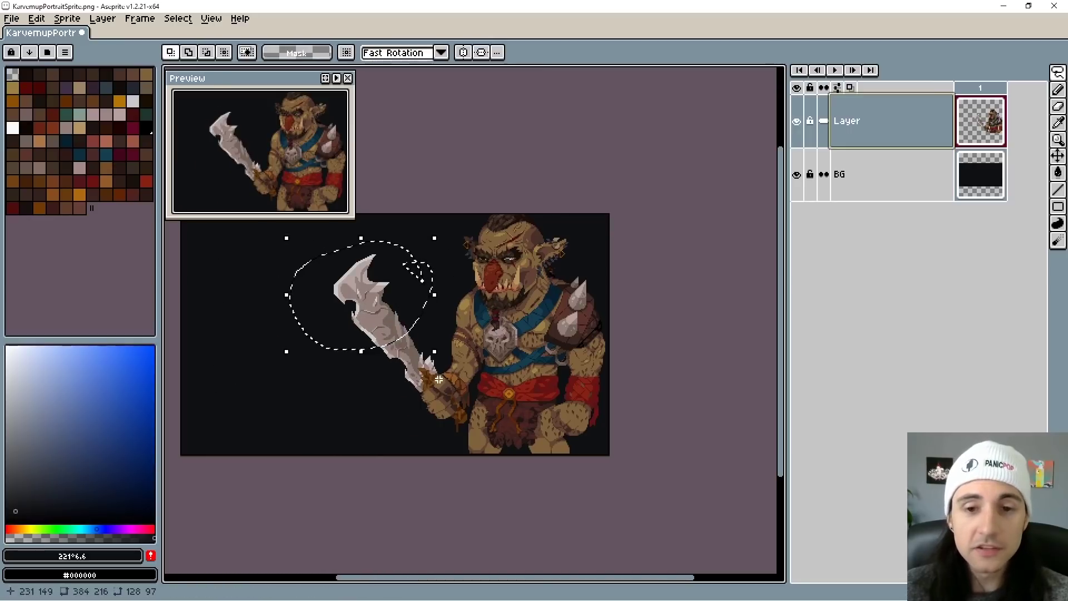
left_click_drag(385, 335, 308, 367)
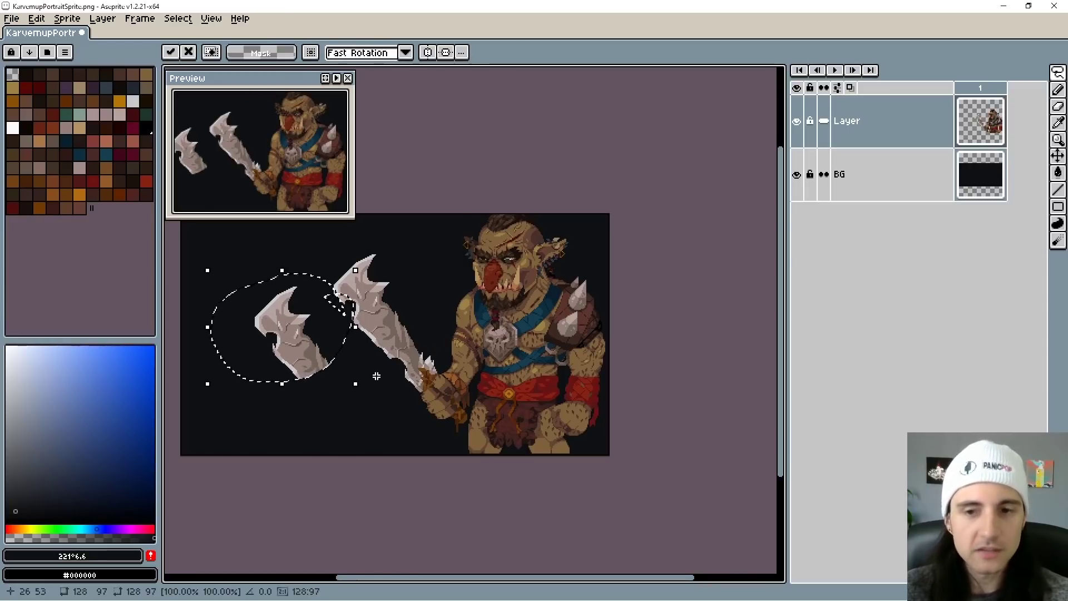
key("Escape")
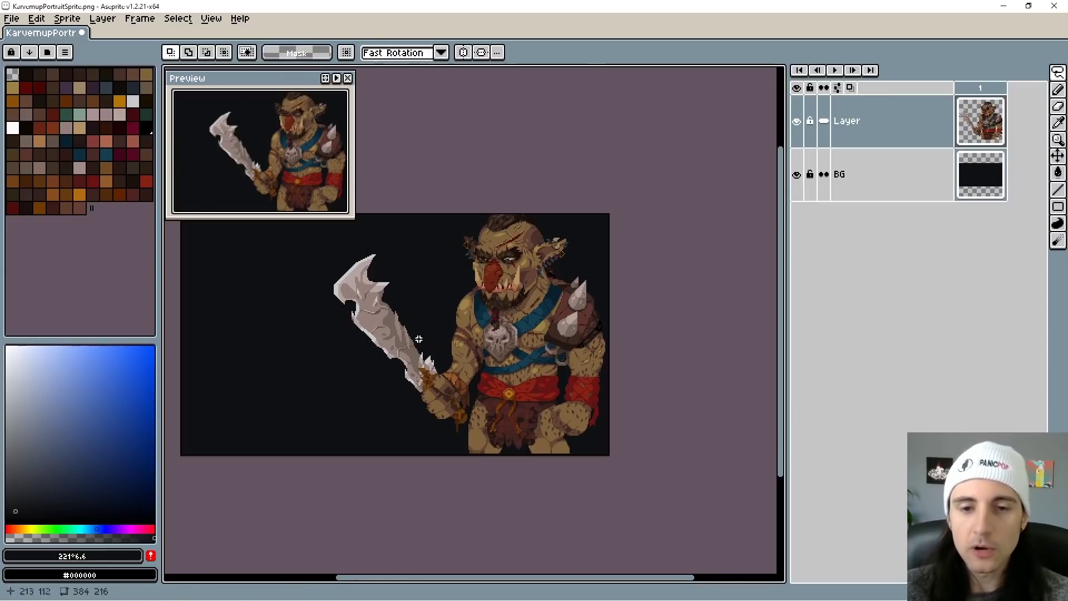
Step: Re-lasso the axe head and scale it to roughly 123% by 120%
scroll(404, 325, "up", 3)
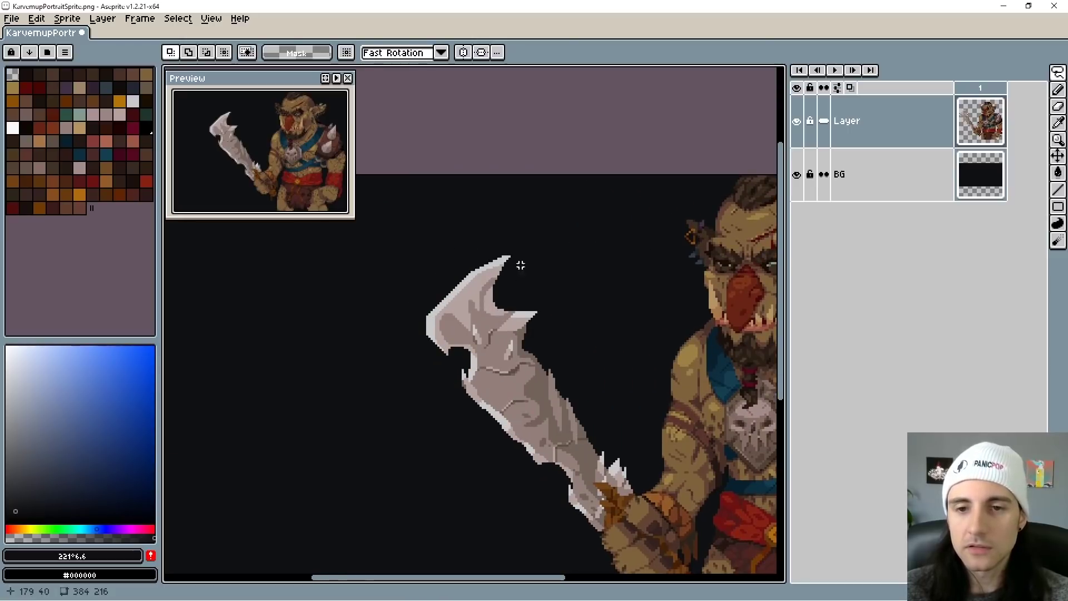
mouse_move(527, 232)
left_mouse_down()
mouse_move(395, 267)
mouse_move(579, 311)
mouse_move(534, 234)
left_mouse_up()
scroll(445, 311, "down", 3)
left_click_drag(450, 323, 453, 341)
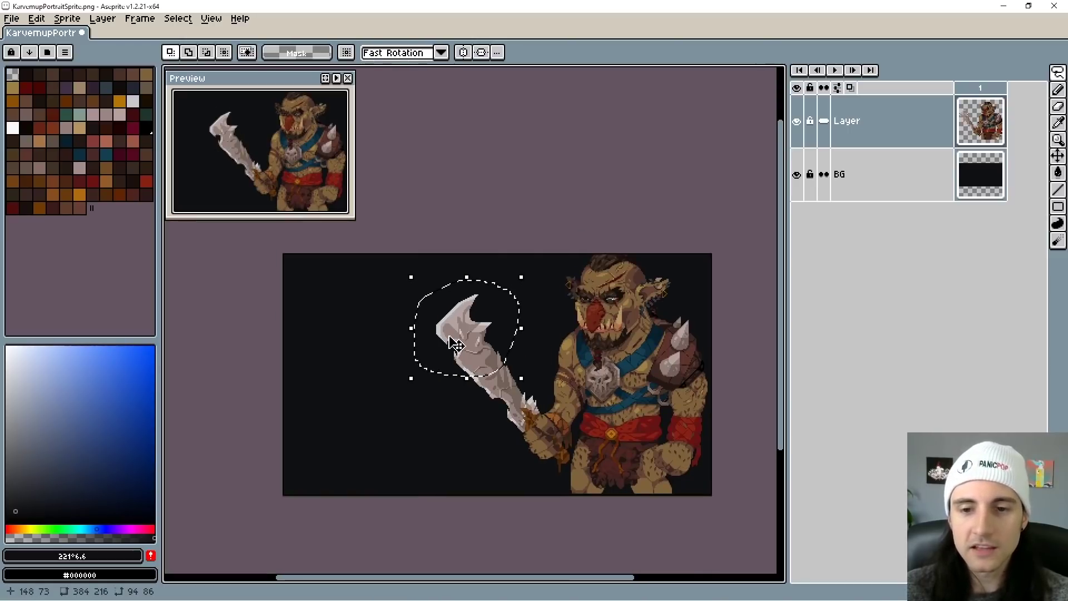
left_click_drag(411, 276, 350, 233)
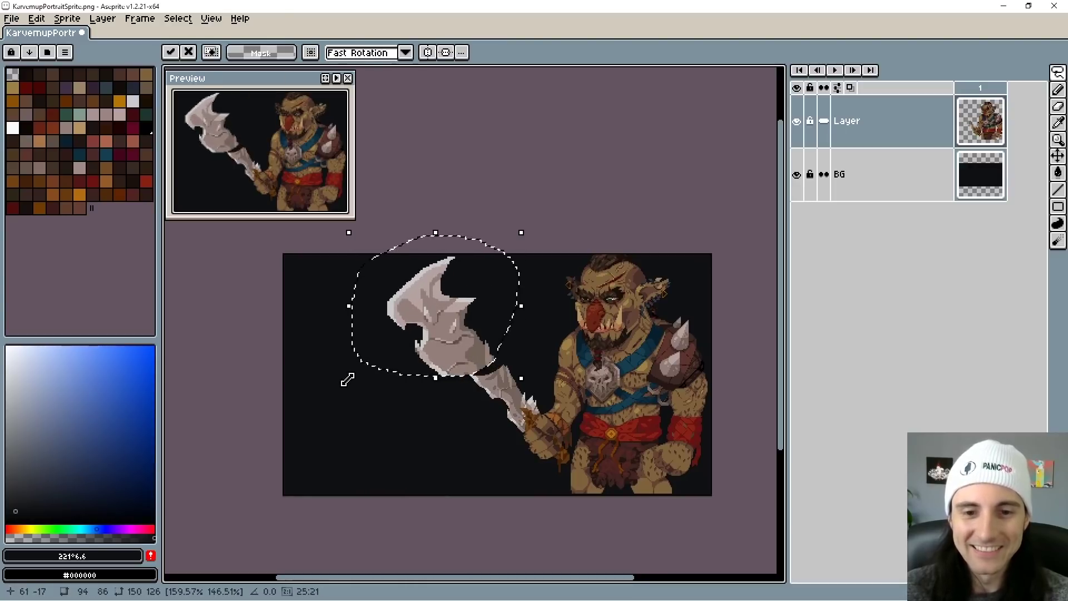
left_click_drag(350, 376, 391, 359)
left_click_drag(464, 299, 473, 325)
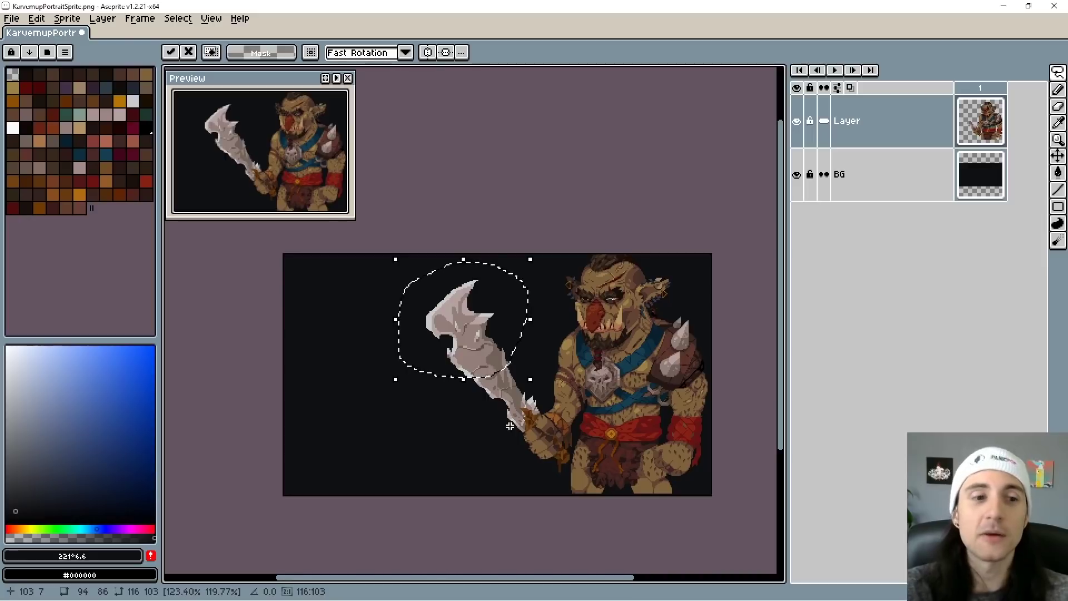
Step: With the Magic Wand, try the chest strap and shoulder, deselect, then select the dark background
scroll(510, 426, "up", 2)
key("w")
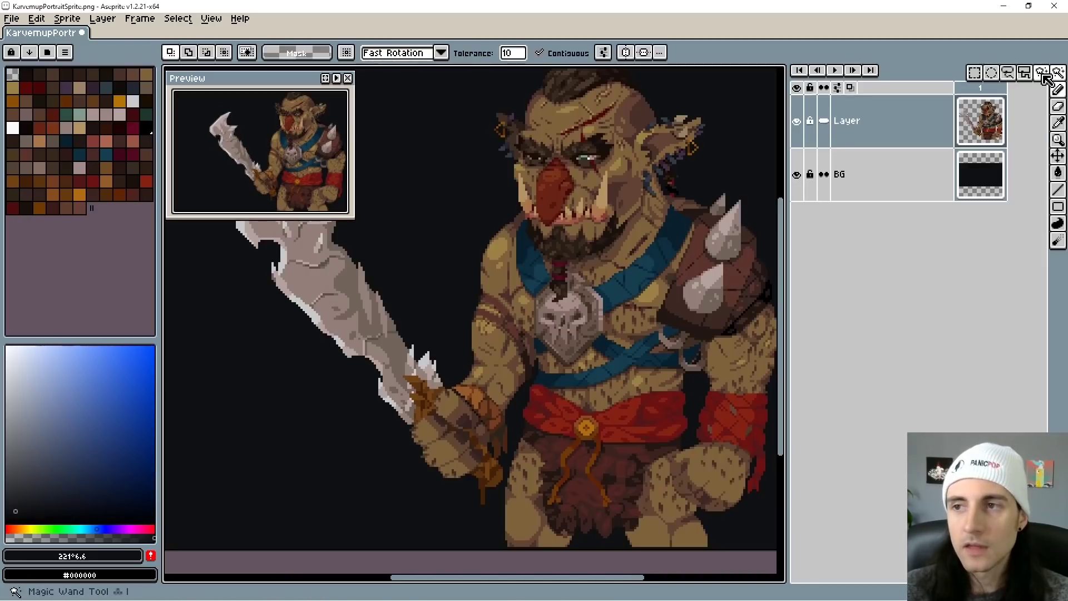
left_click(615, 291)
left_click(502, 284)
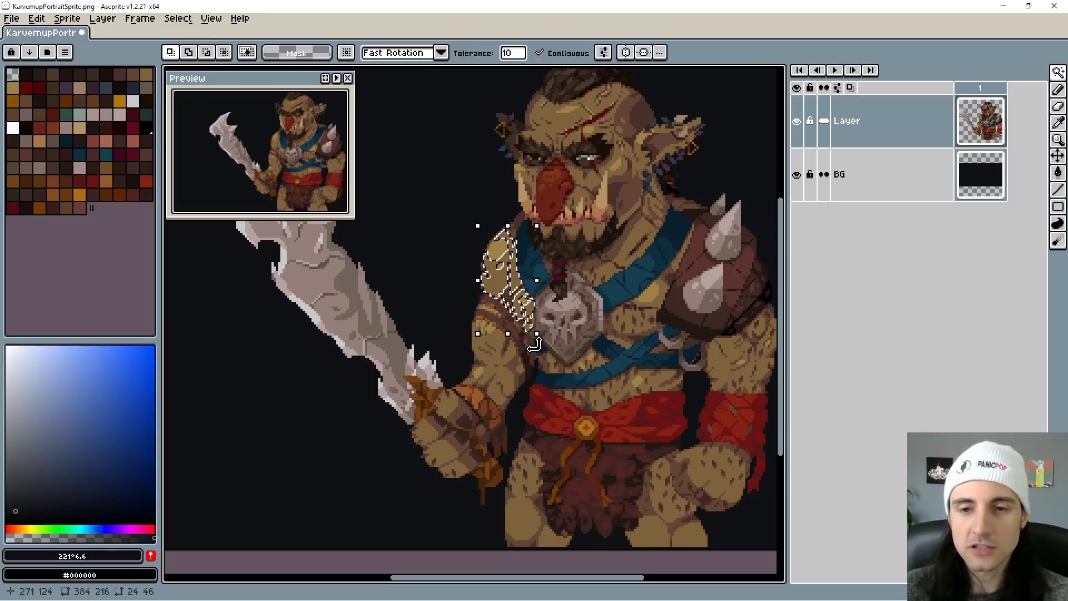
key("ctrl+d")
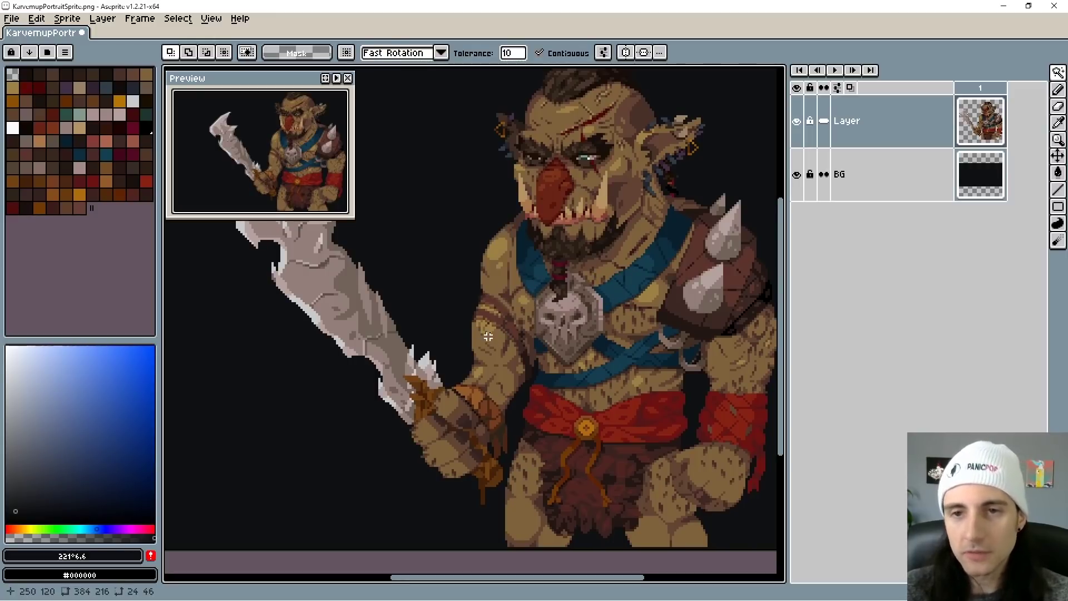
left_click(421, 281)
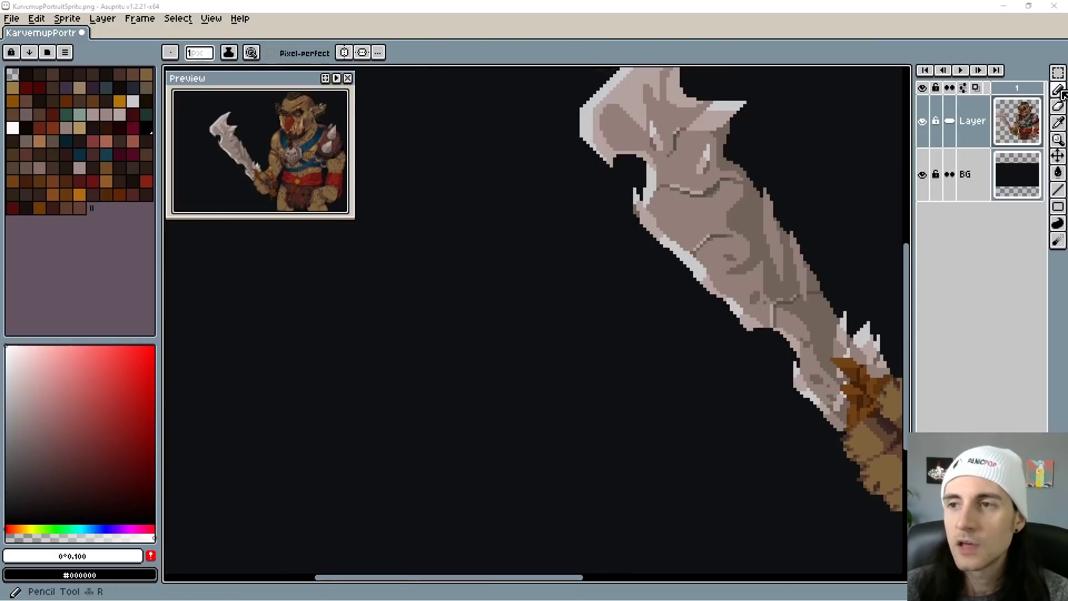
Step: Draw a white pixel circle outline above the axe with the Pencil
left_click(1059, 90)
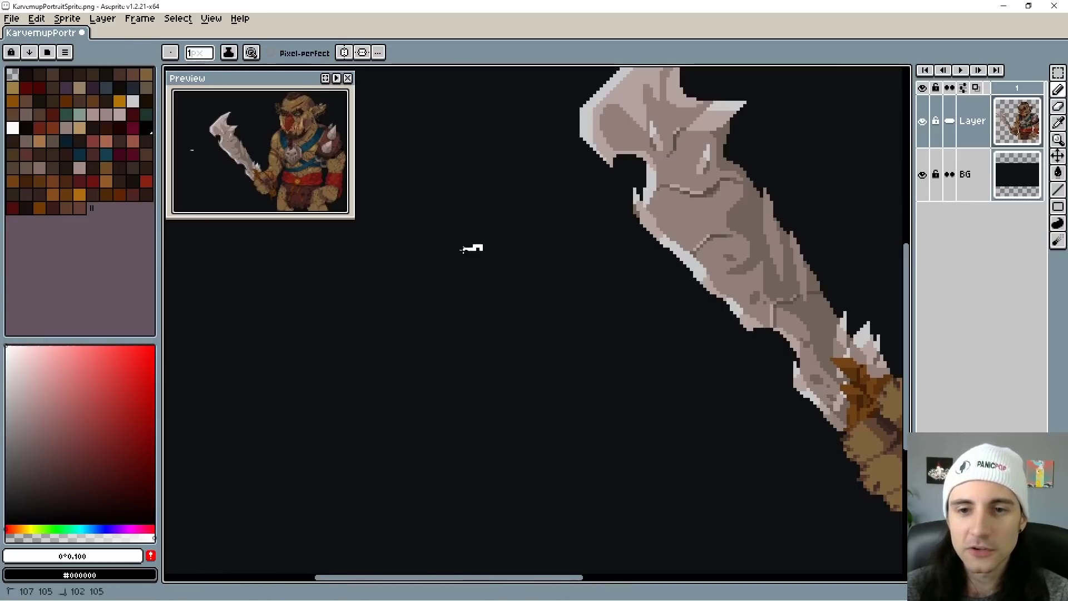
mouse_move(462, 250)
left_mouse_down()
mouse_move(439, 277)
mouse_move(456, 312)
mouse_move(494, 317)
mouse_move(514, 301)
left_mouse_up()
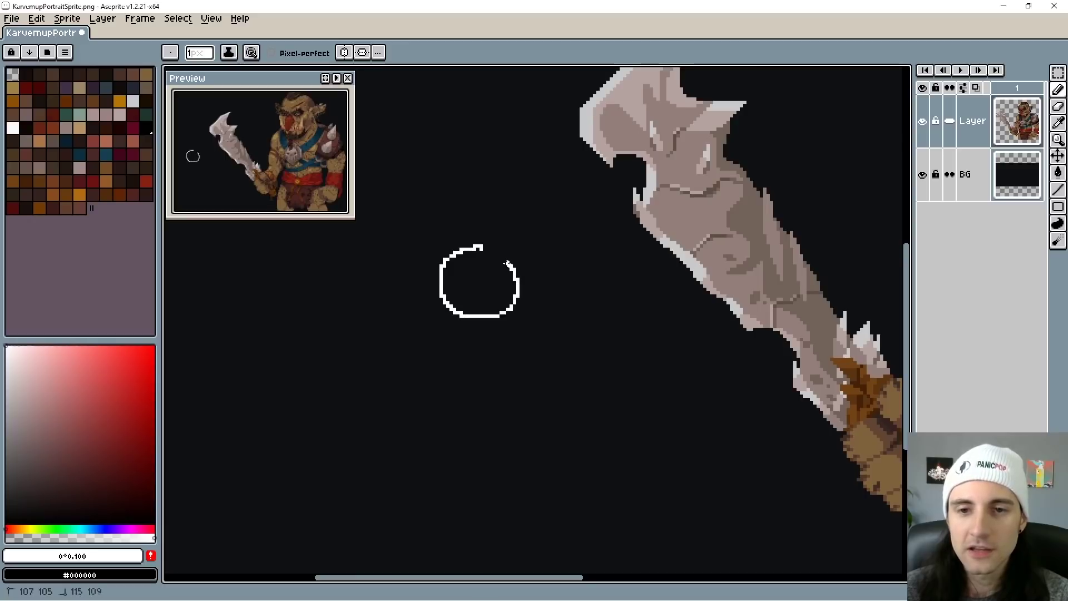
left_click_drag(489, 251, 478, 247)
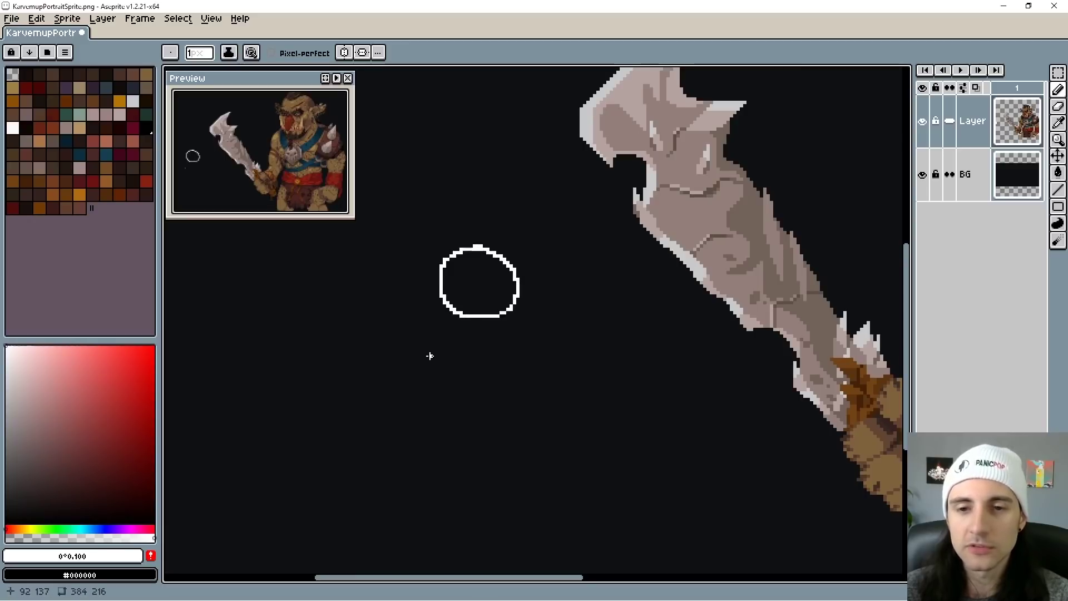
Step: Mark the circle's doubled corner pixels in pure red around its edges
scroll(434, 330, "up", 5)
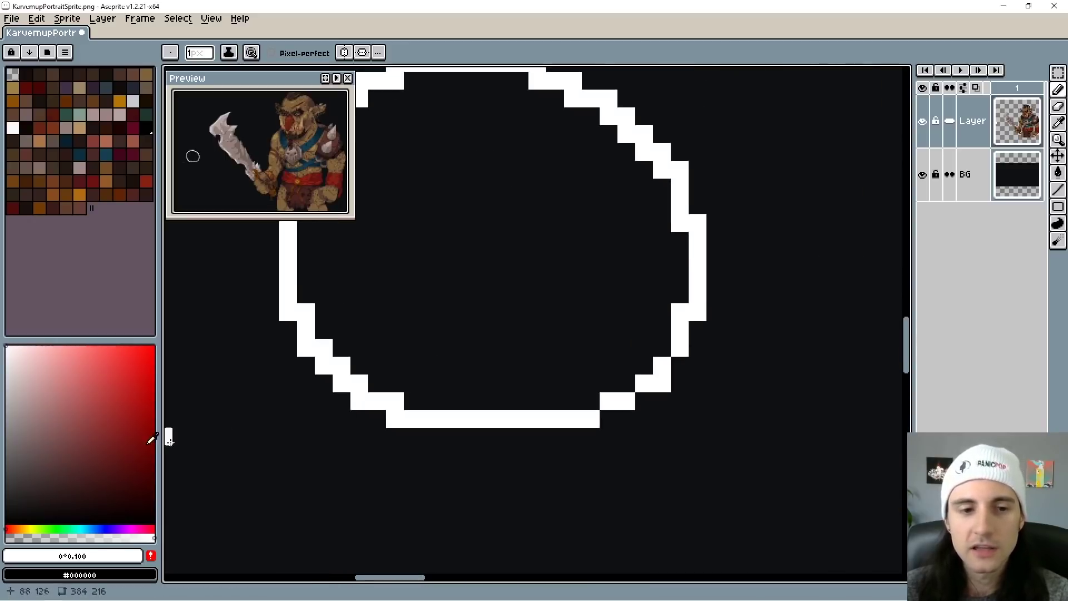
left_click(154, 347)
left_click(306, 311)
left_click(324, 348)
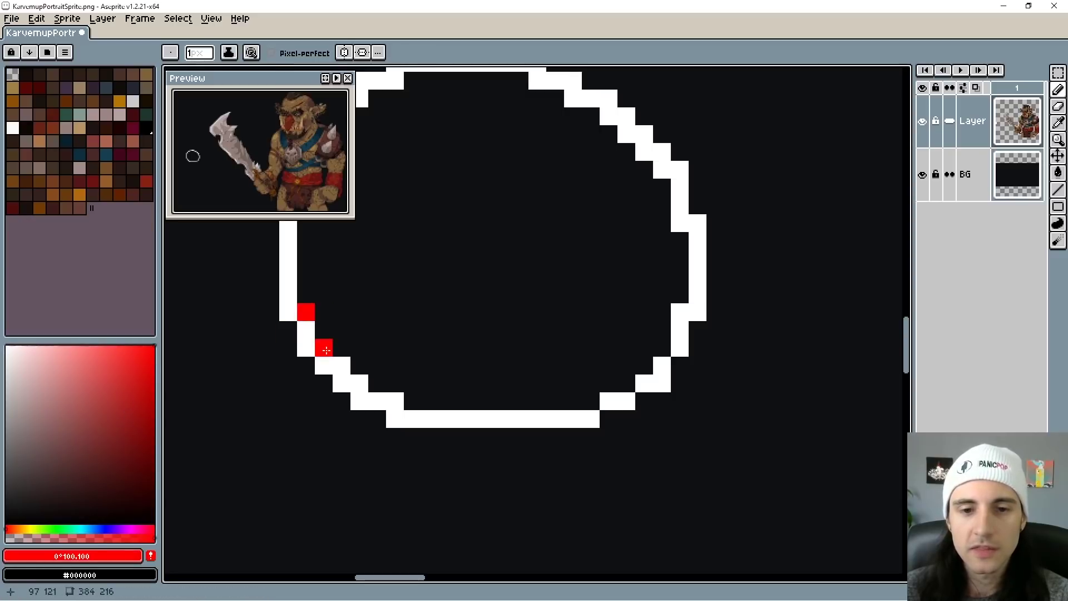
left_click(360, 383)
left_click(395, 401)
left_click(656, 378)
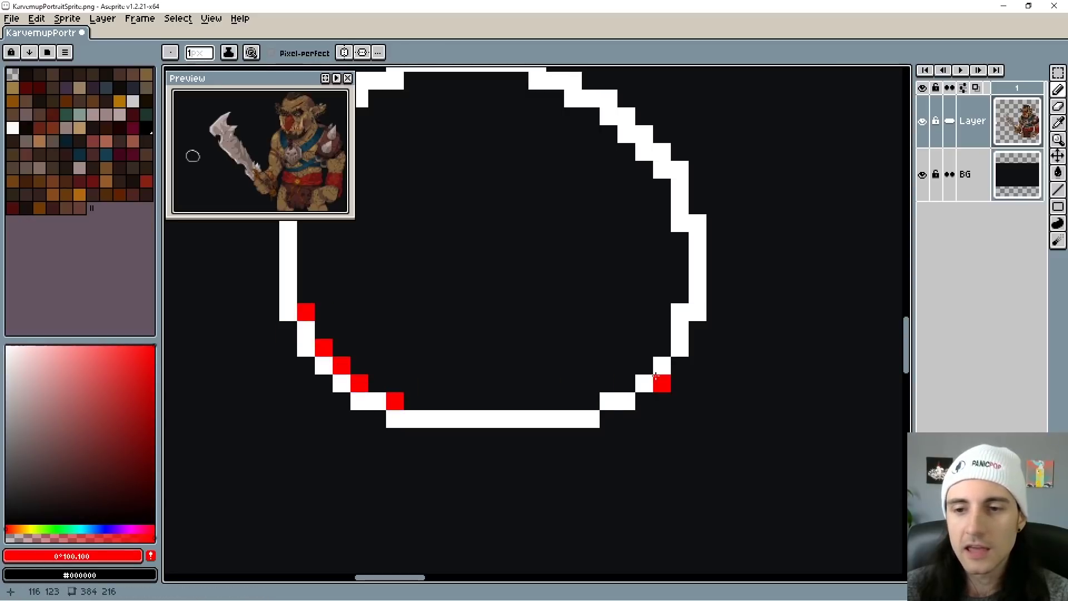
left_click(680, 312)
scroll(592, 257, "up", 3)
scroll(591, 258, "left", 1)
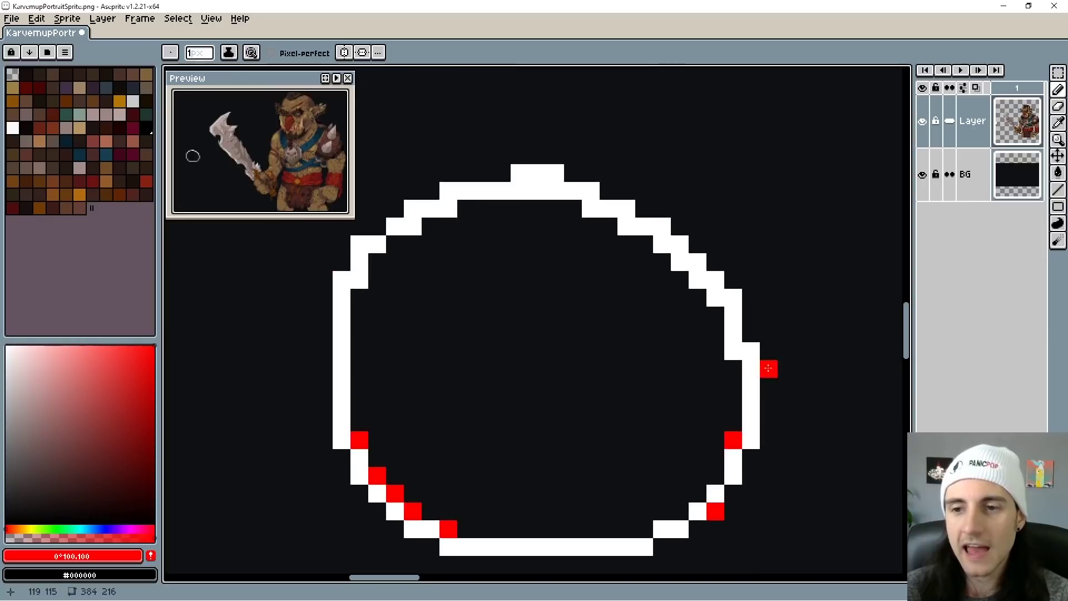
left_click(738, 353)
left_click(710, 303)
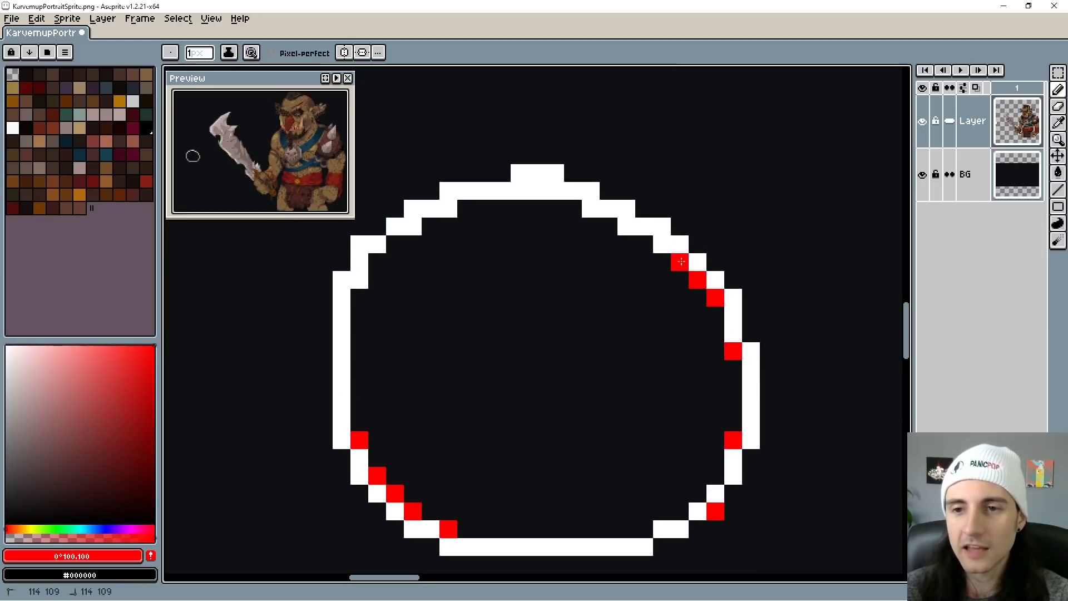
Step: Erase the stray pixels along the circle's upper-left and top edges
key("e")
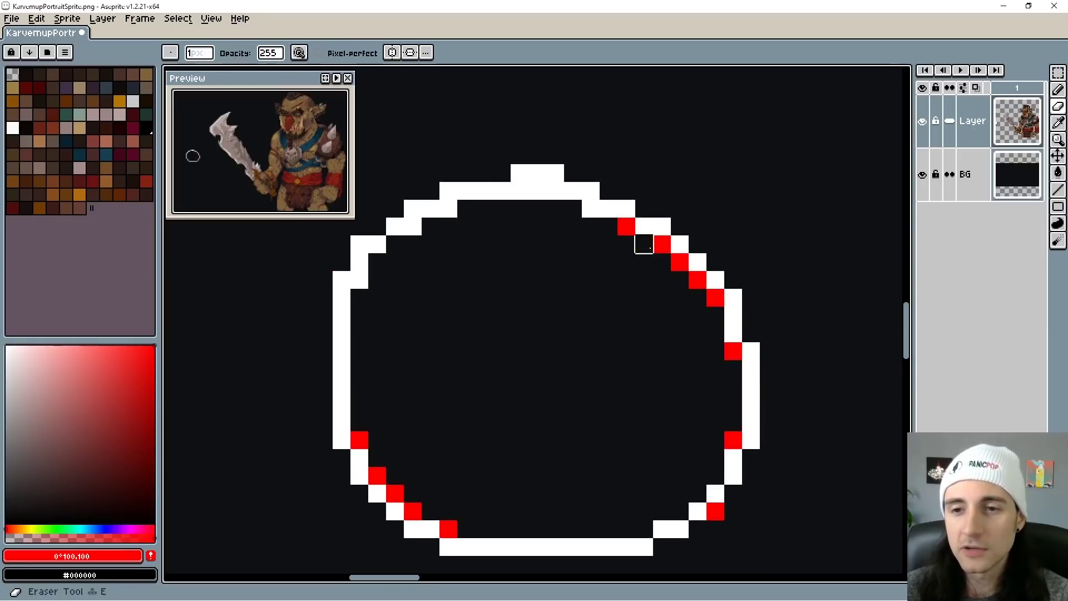
scroll(518, 277, "left", 1)
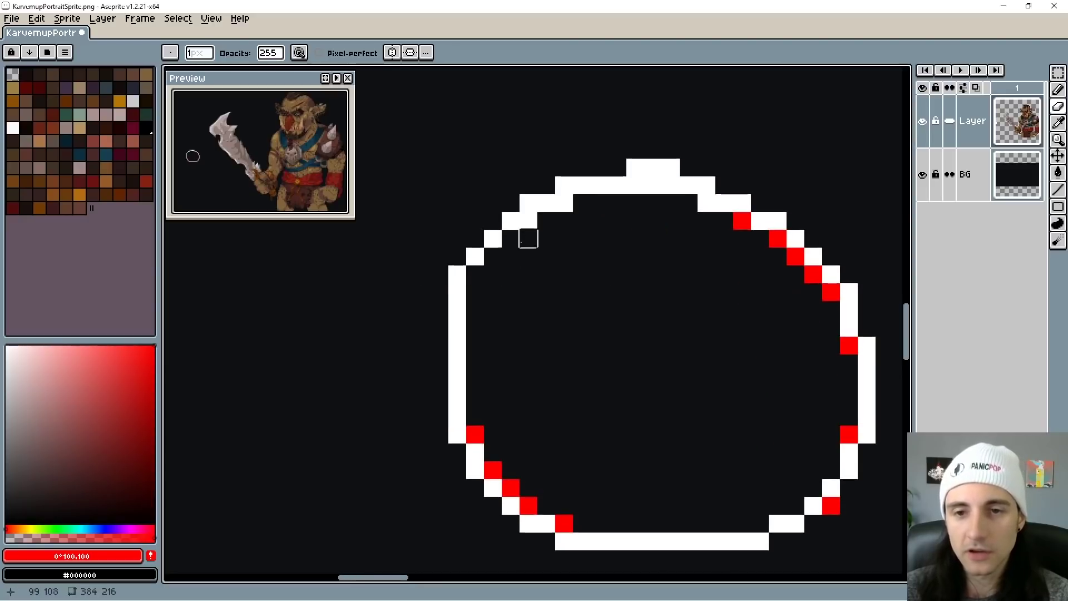
left_click(529, 221)
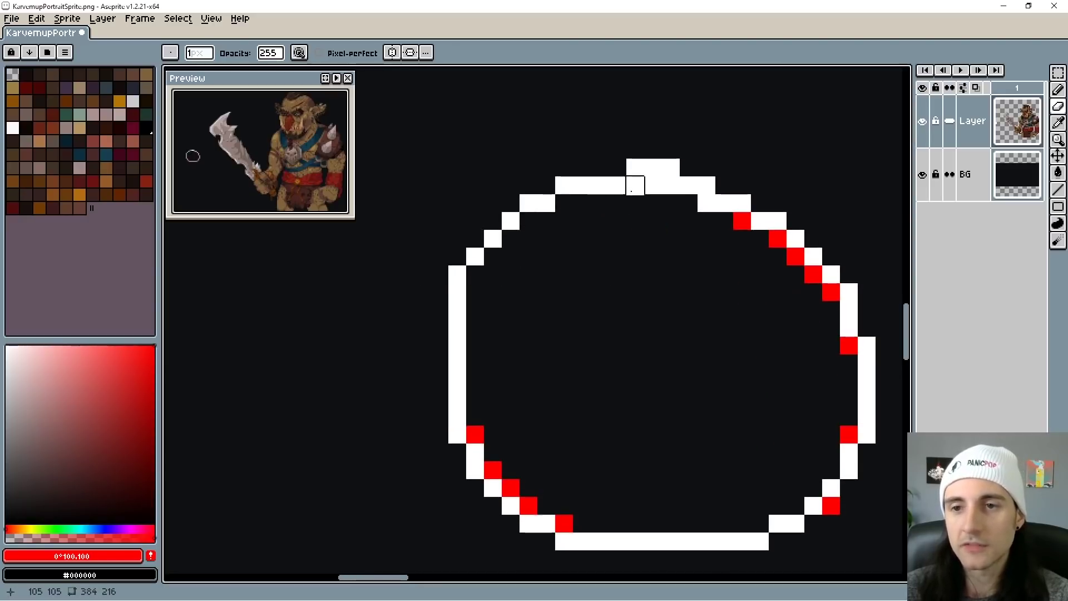
left_click_drag(635, 186, 653, 186)
scroll(706, 292, "down", 3)
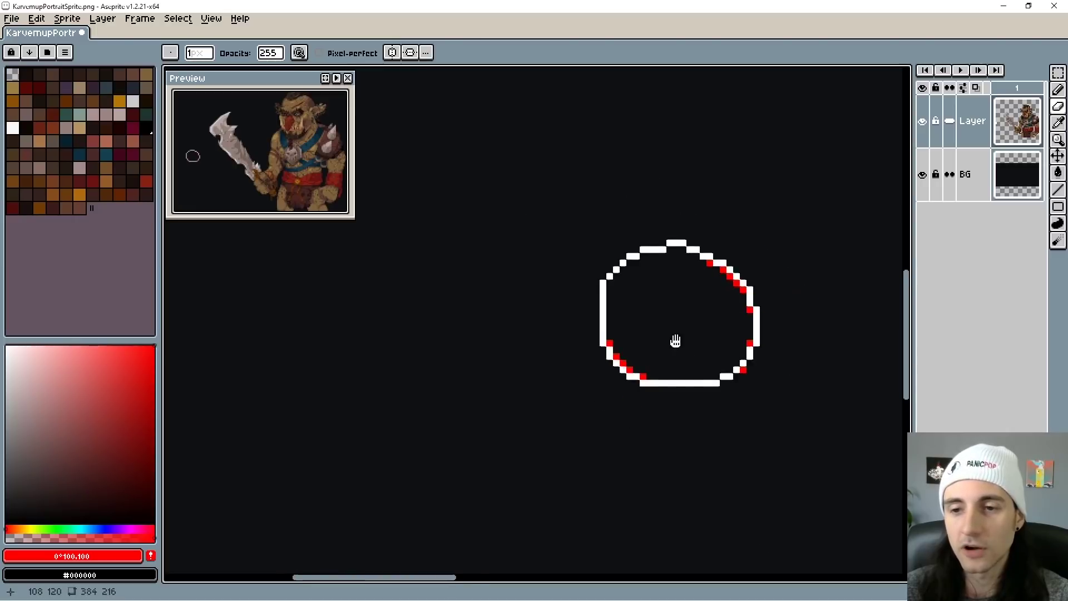
Step: Draw a second white pixel-perfect circle outline below the first one
key("b")
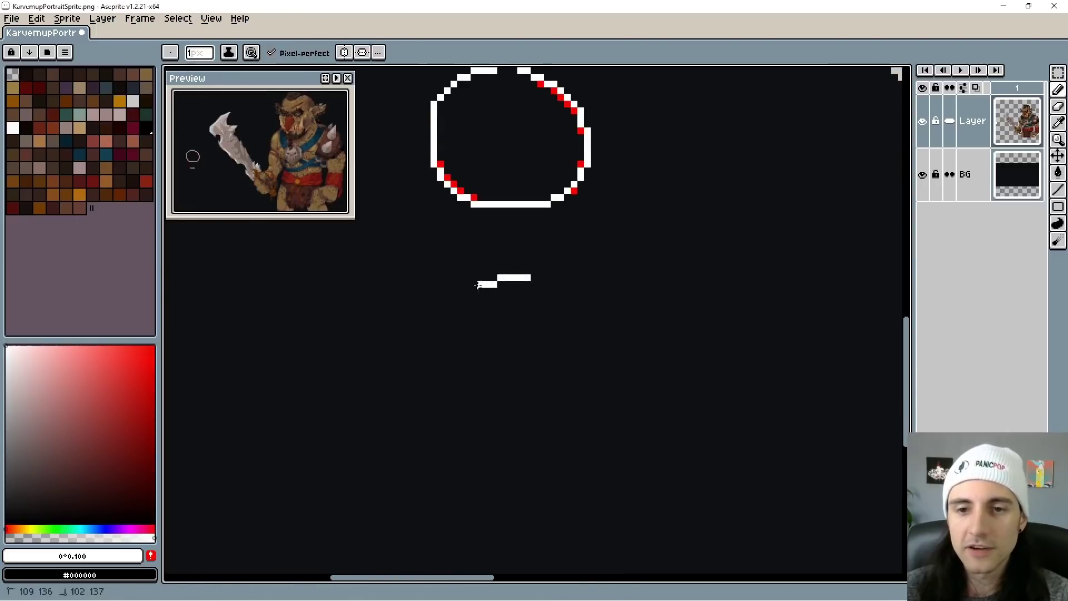
mouse_move(459, 397)
left_mouse_down()
mouse_move(511, 412)
mouse_move(565, 404)
left_mouse_up()
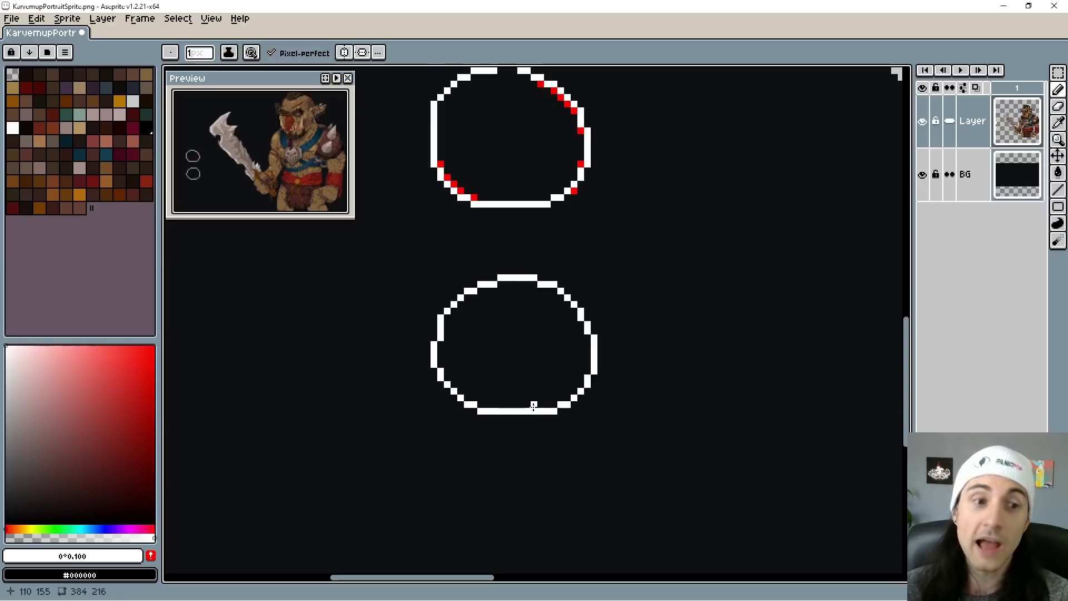
left_click_drag(554, 358, 537, 410)
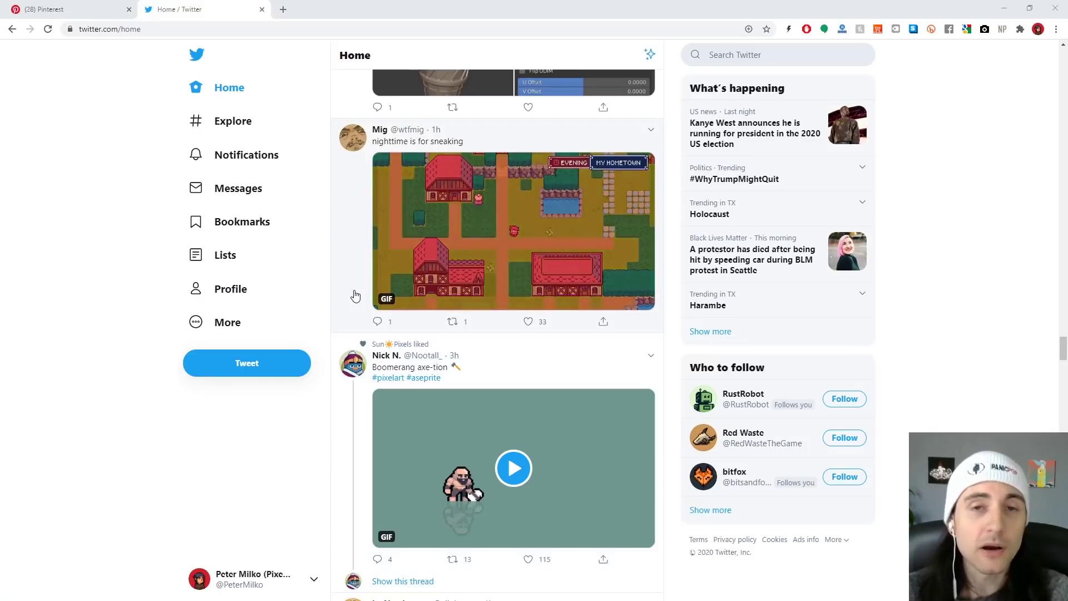
scroll(355, 295, "down", 15)
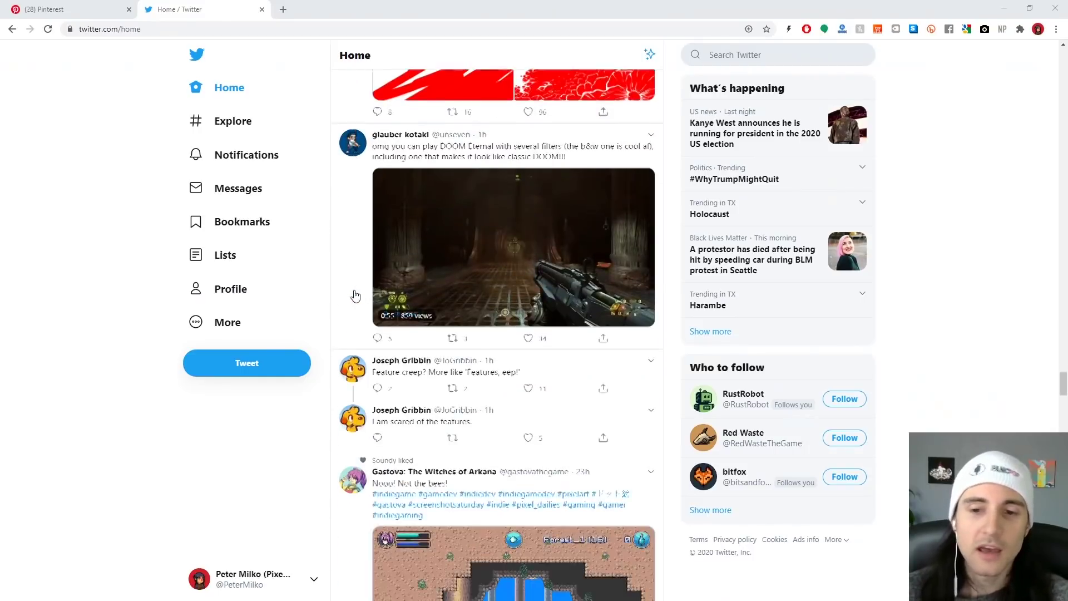
scroll(355, 295, "down", 15)
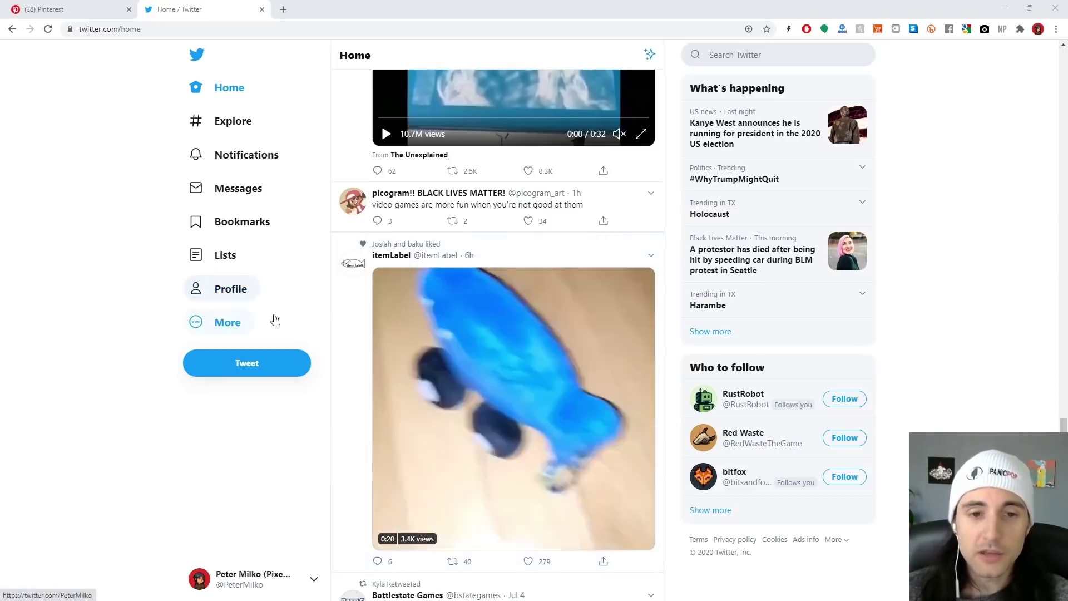
left_click(233, 293)
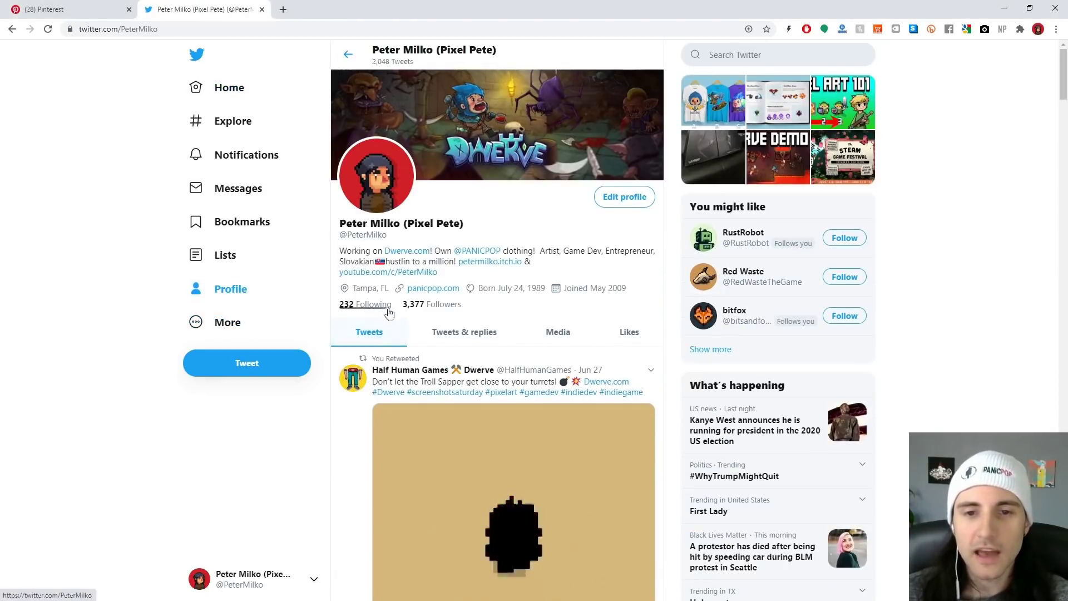
left_click_drag(339, 236, 397, 241)
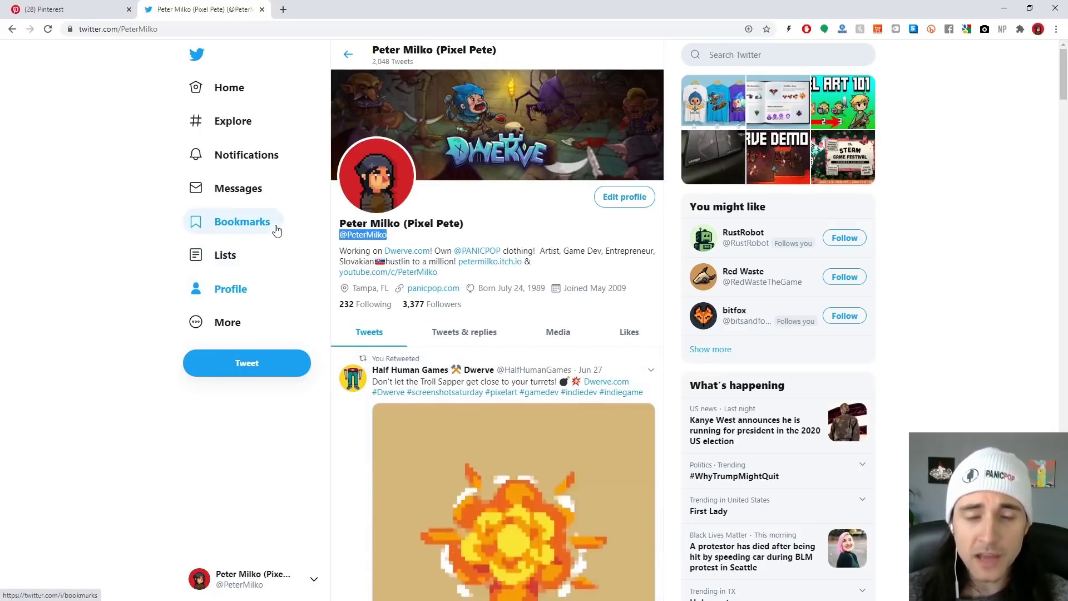
Step: Back on the home feed, show the pixel-art mage tweet's Share menu with Add Tweet to Bookmarks
left_click(228, 88)
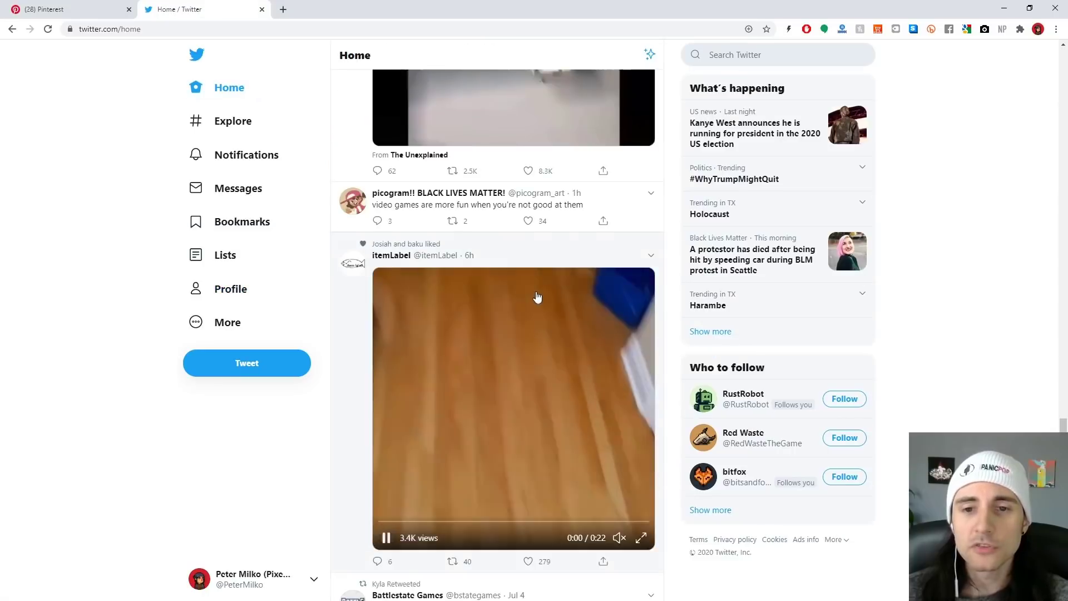
scroll(508, 254, "down", 12)
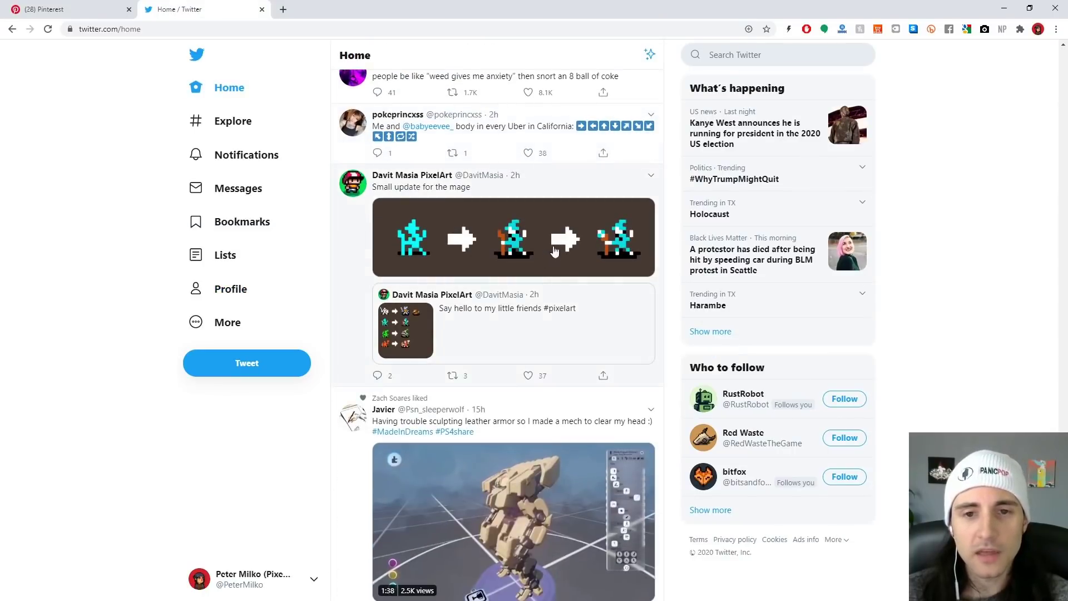
left_click(603, 377)
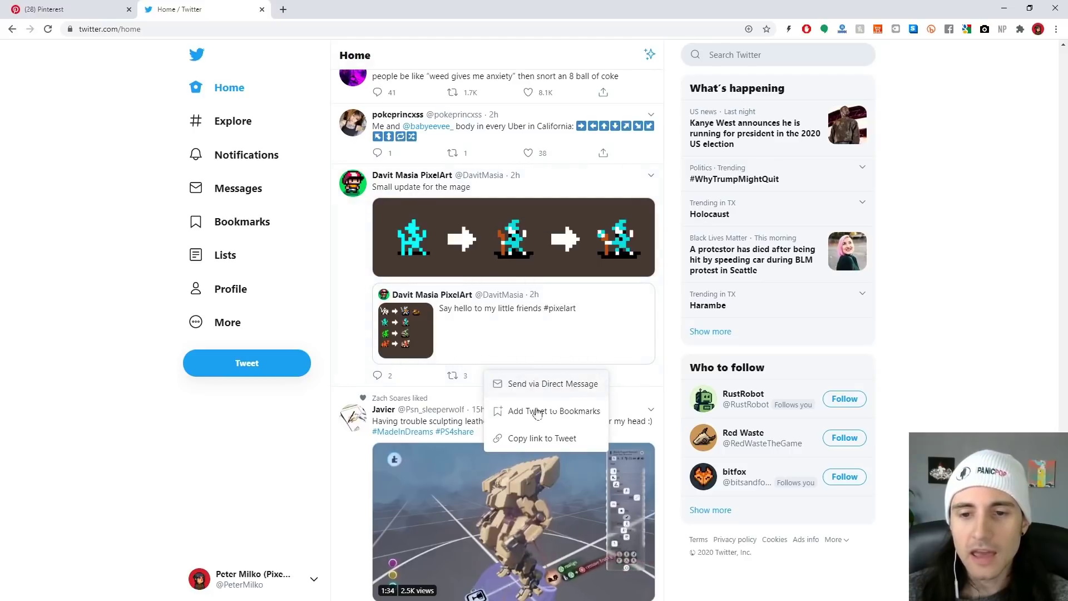
Step: Go to Bookmarks and scroll through the saved pixel-art tweets
left_click(244, 231)
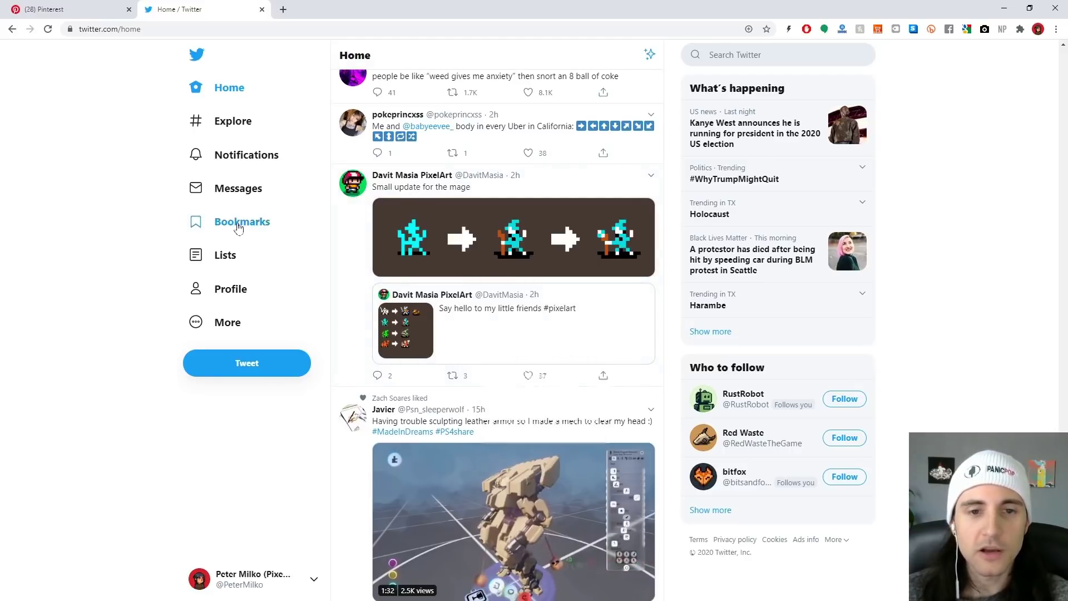
left_click(241, 226)
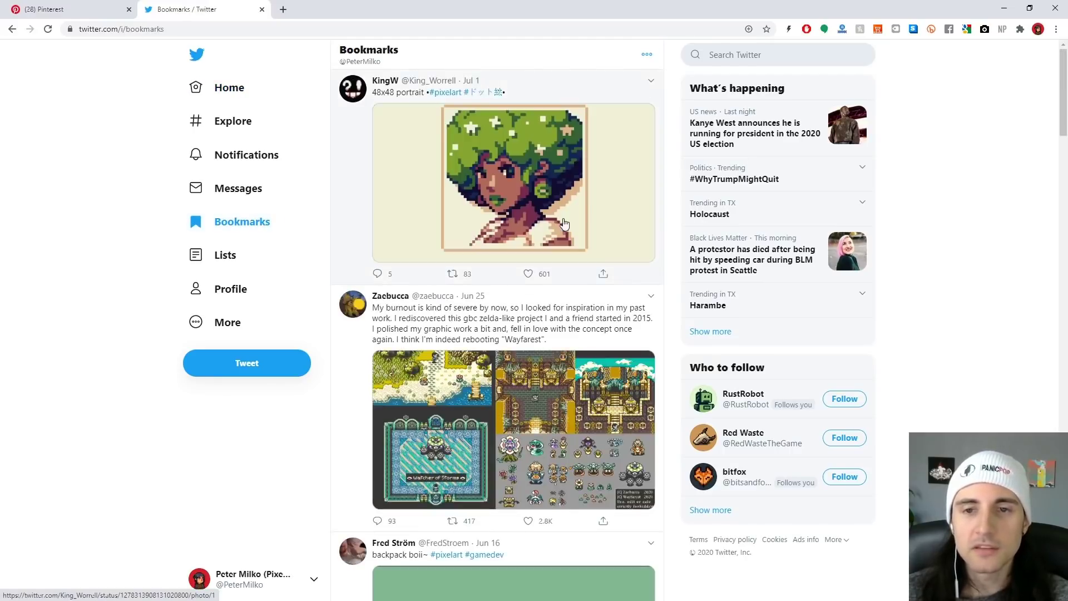
scroll(612, 231, "down", 9)
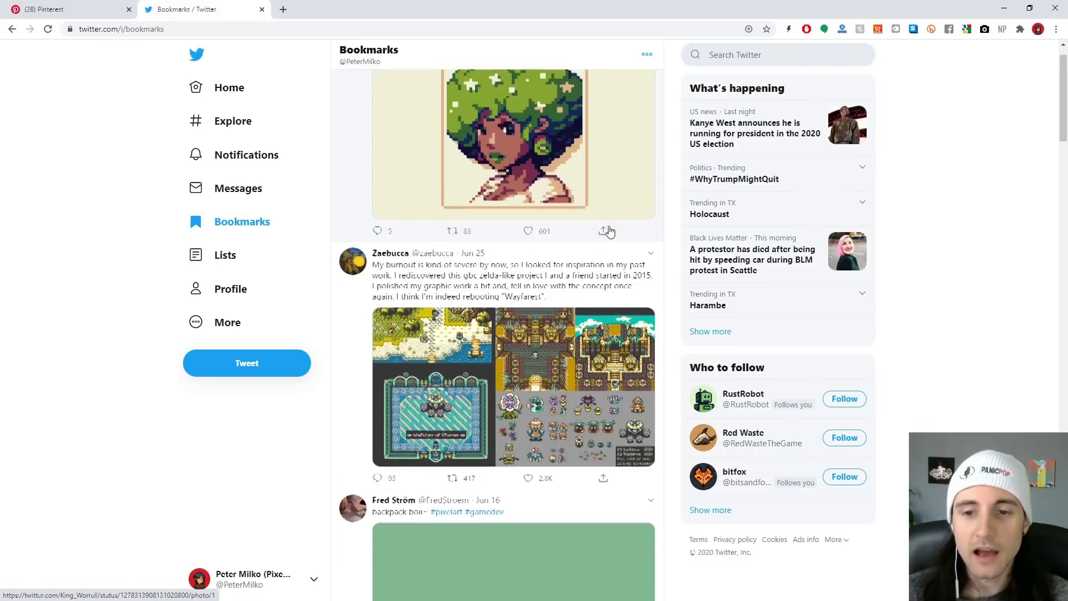
scroll(576, 256, "down", 13)
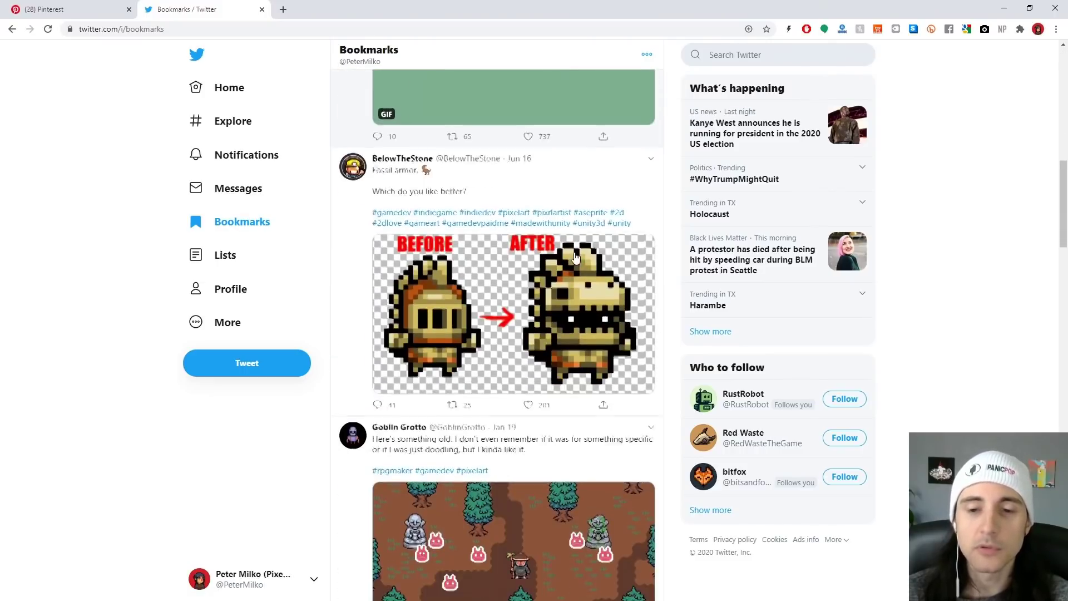
scroll(576, 256, "down", 8)
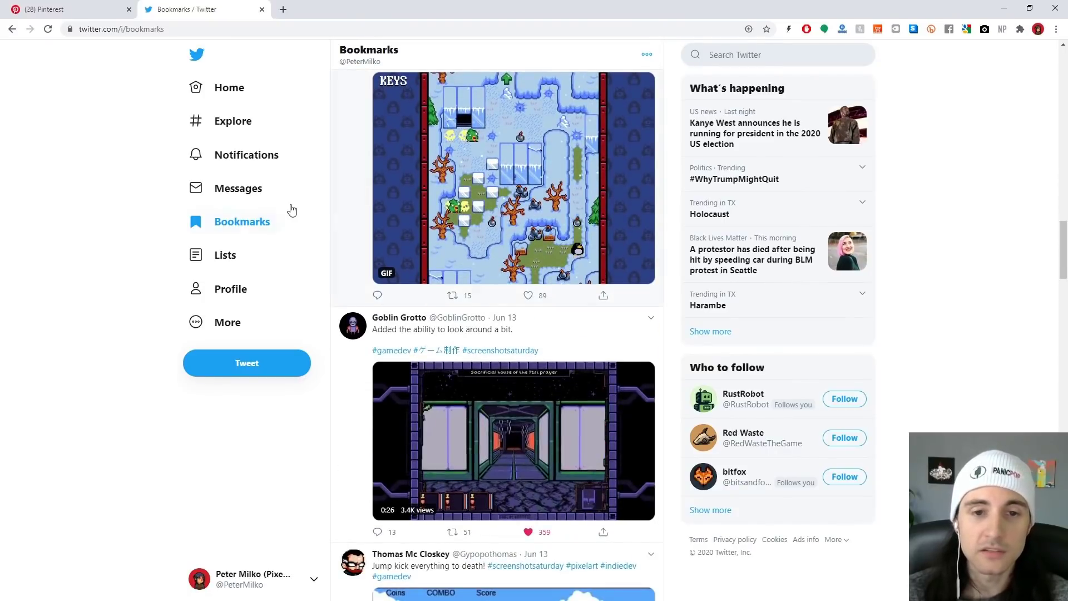
Step: From Lists, open and cancel the Create a new List dialog, then open the Pixel Artists list
left_click(223, 257)
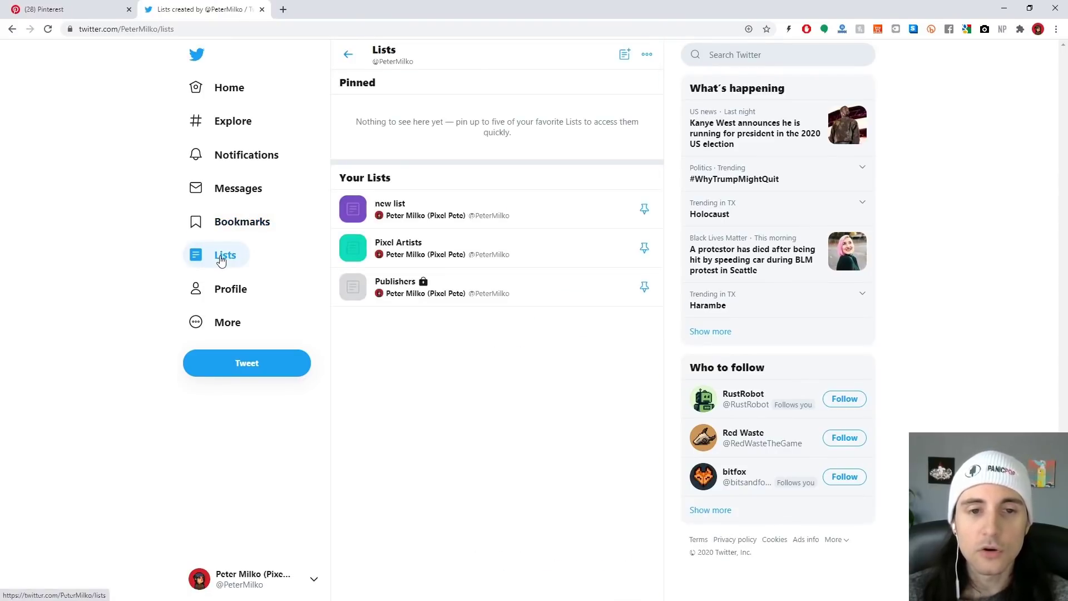
left_click(624, 54)
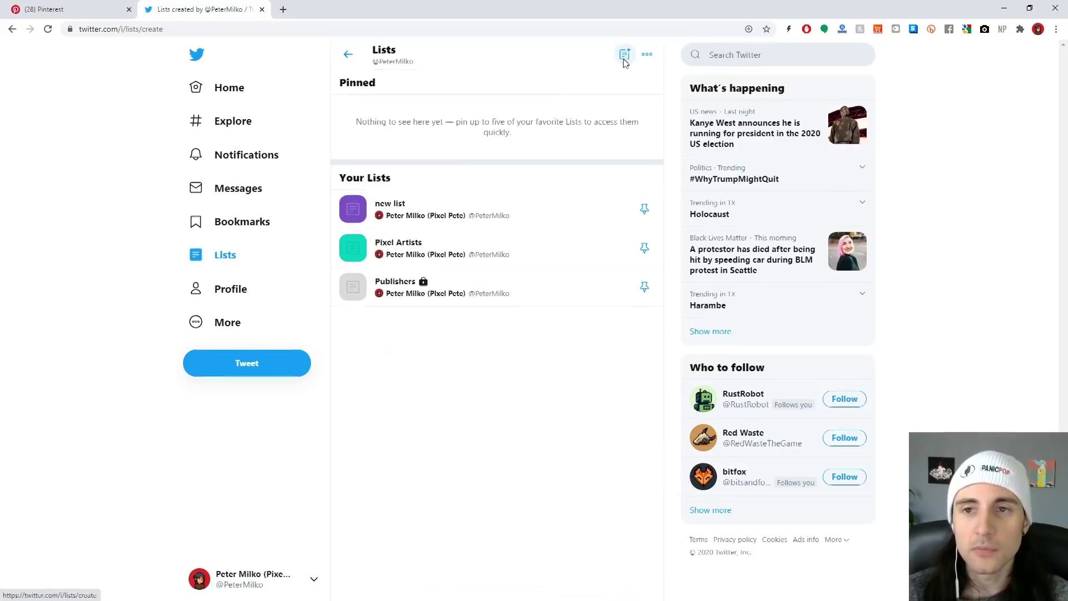
left_click(410, 303)
left_click(496, 363)
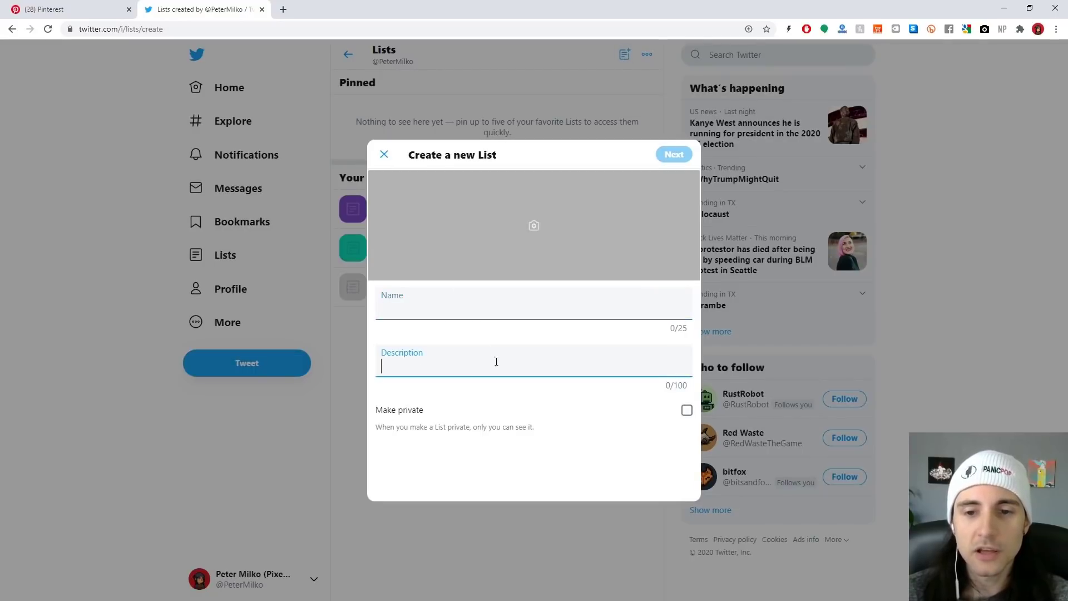
left_click(384, 153)
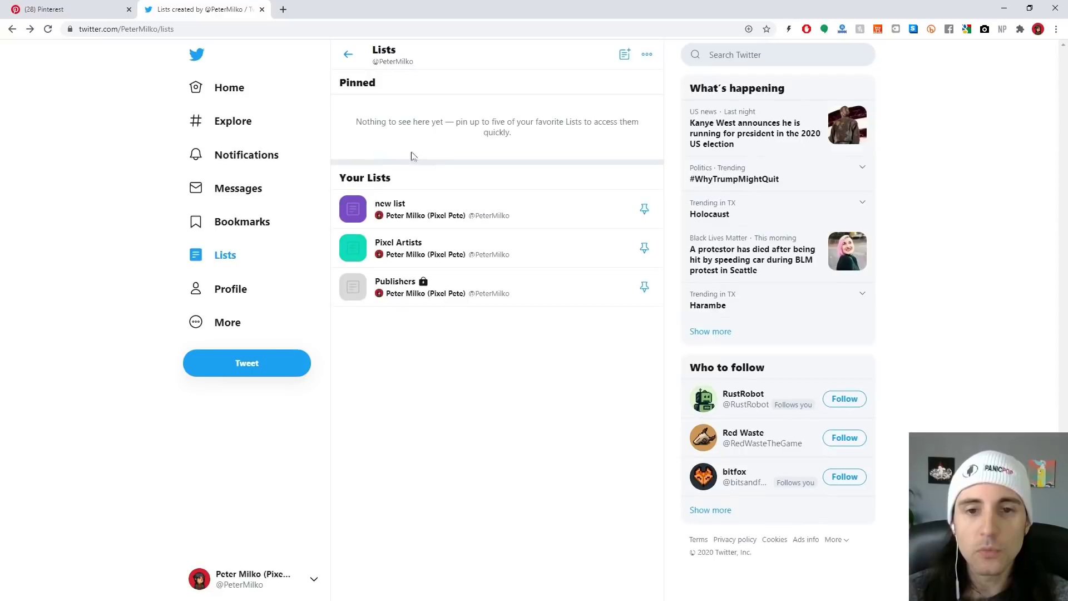
left_click(401, 248)
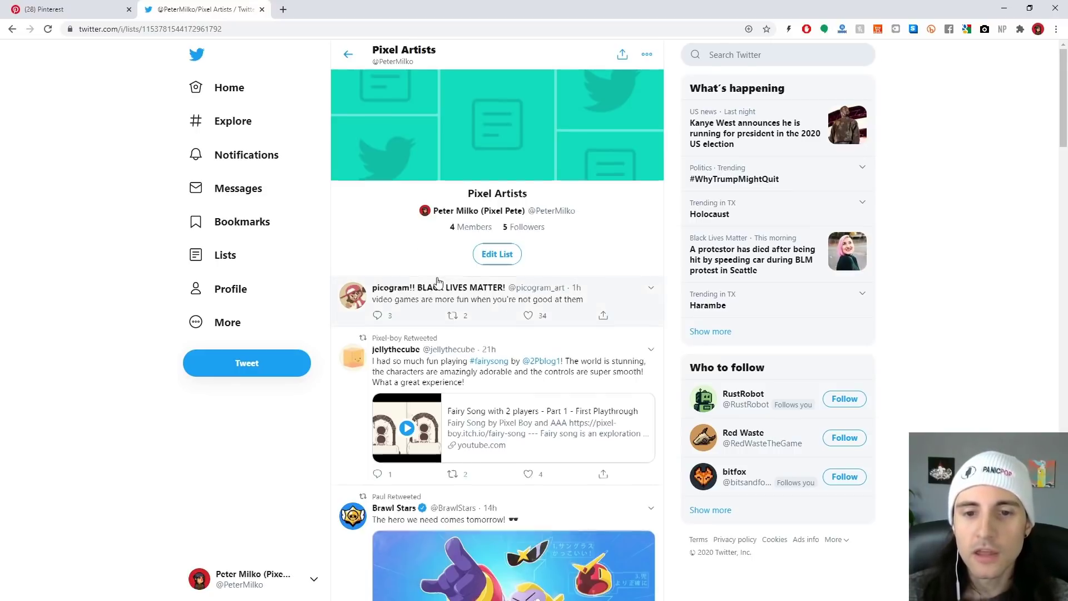
scroll(463, 275, "down", 8)
scroll(461, 276, "down", 15)
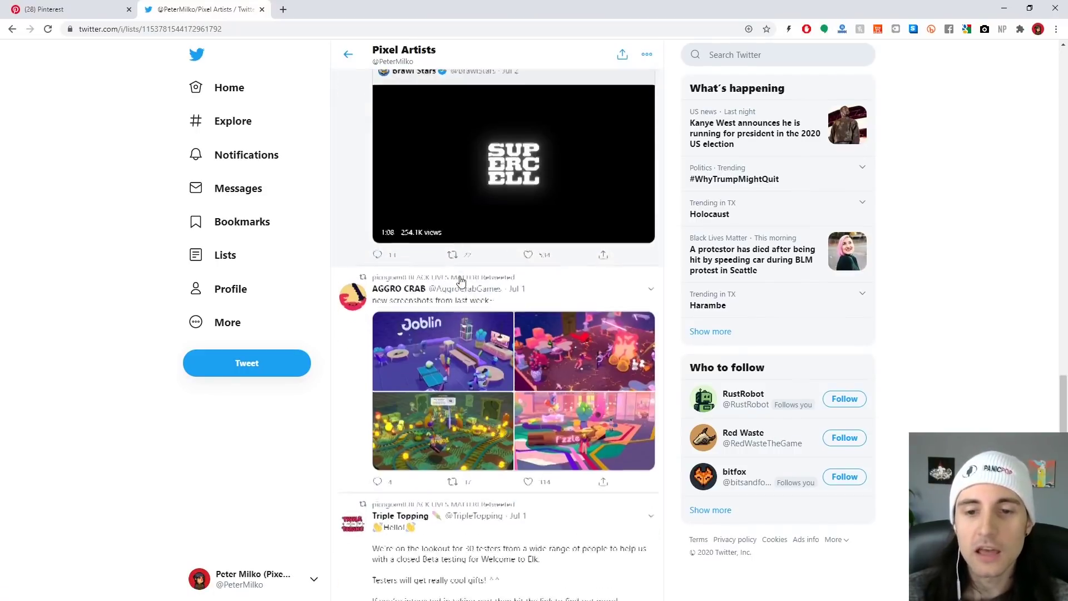
scroll(460, 276, "down", 1)
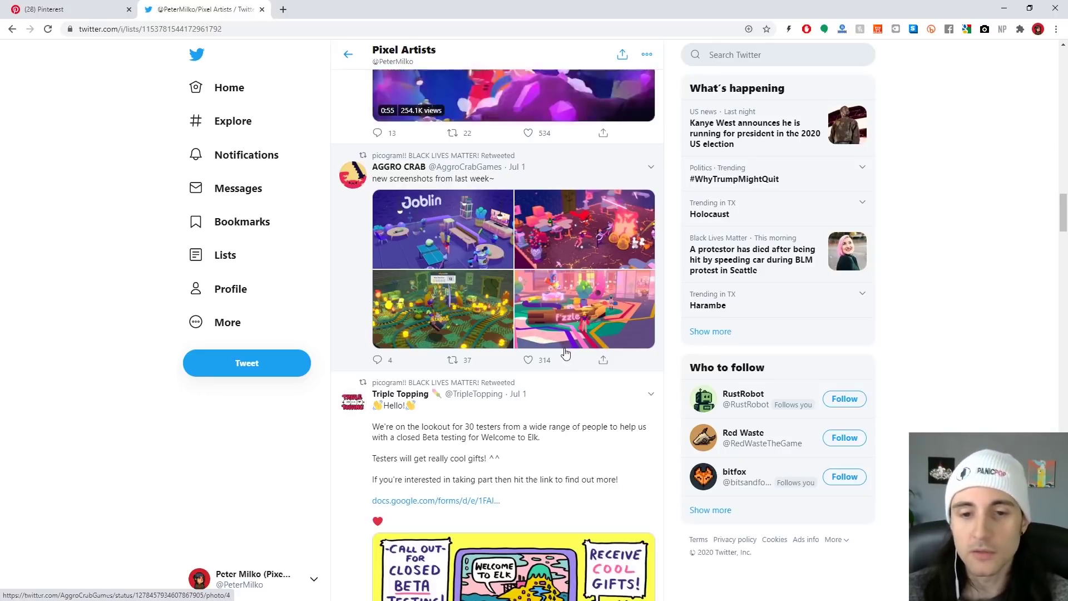
scroll(565, 352, "down", 14)
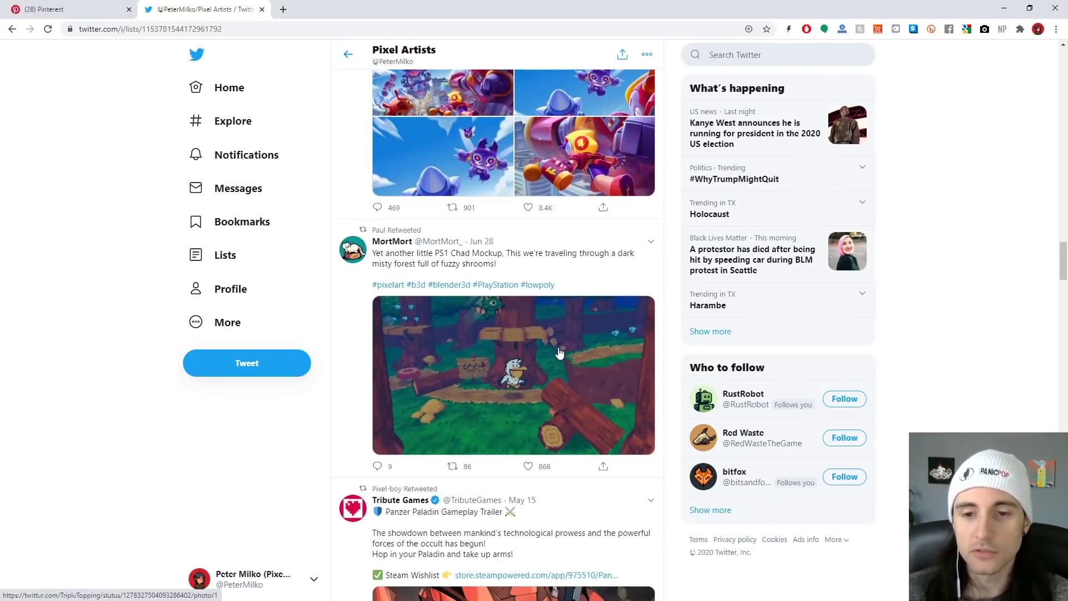